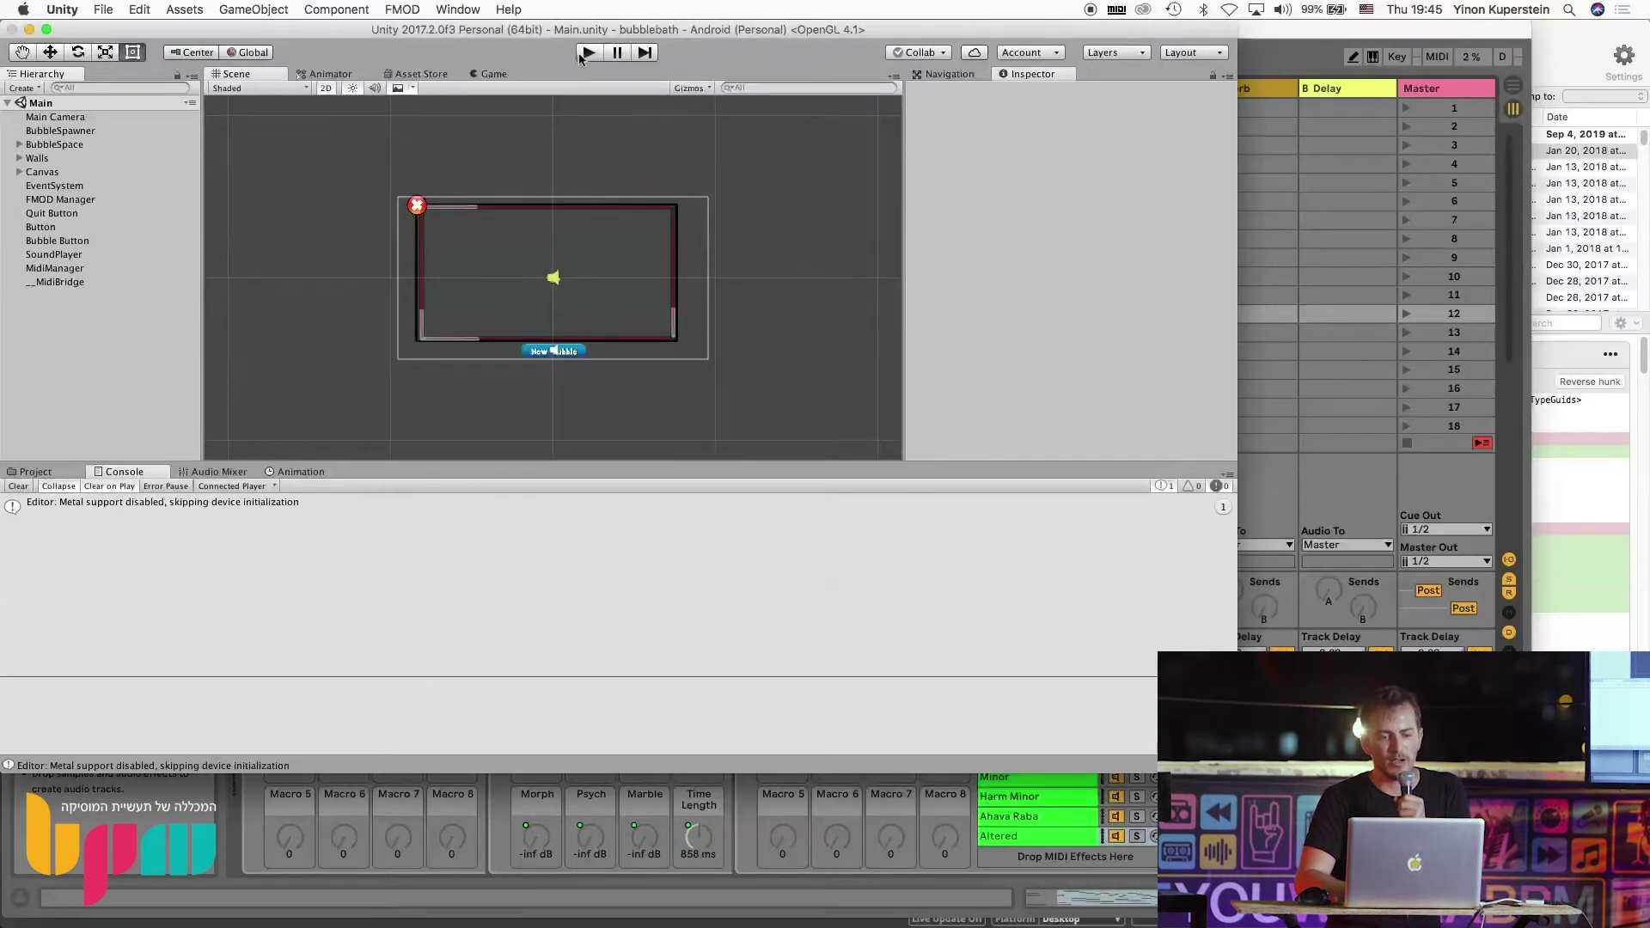
Run the bubble game in Unity and spawn a group of new bubbles
{"action": "left_click", "coordinate": [587, 54]}
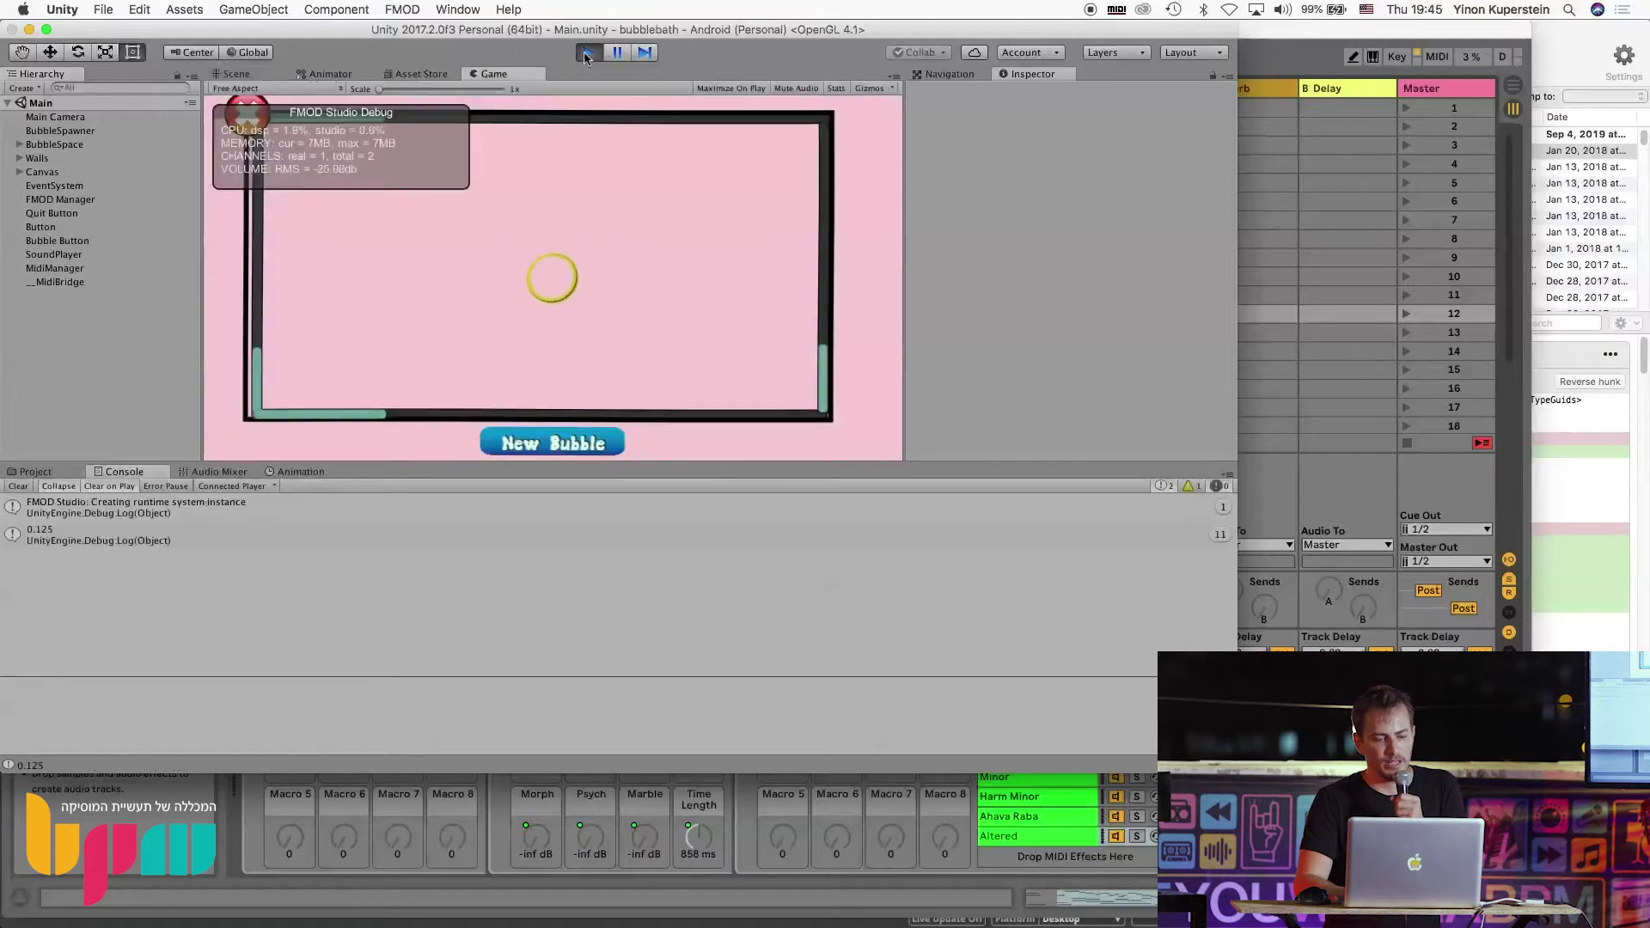
{"action": "left_click", "coordinate": [537, 445]}
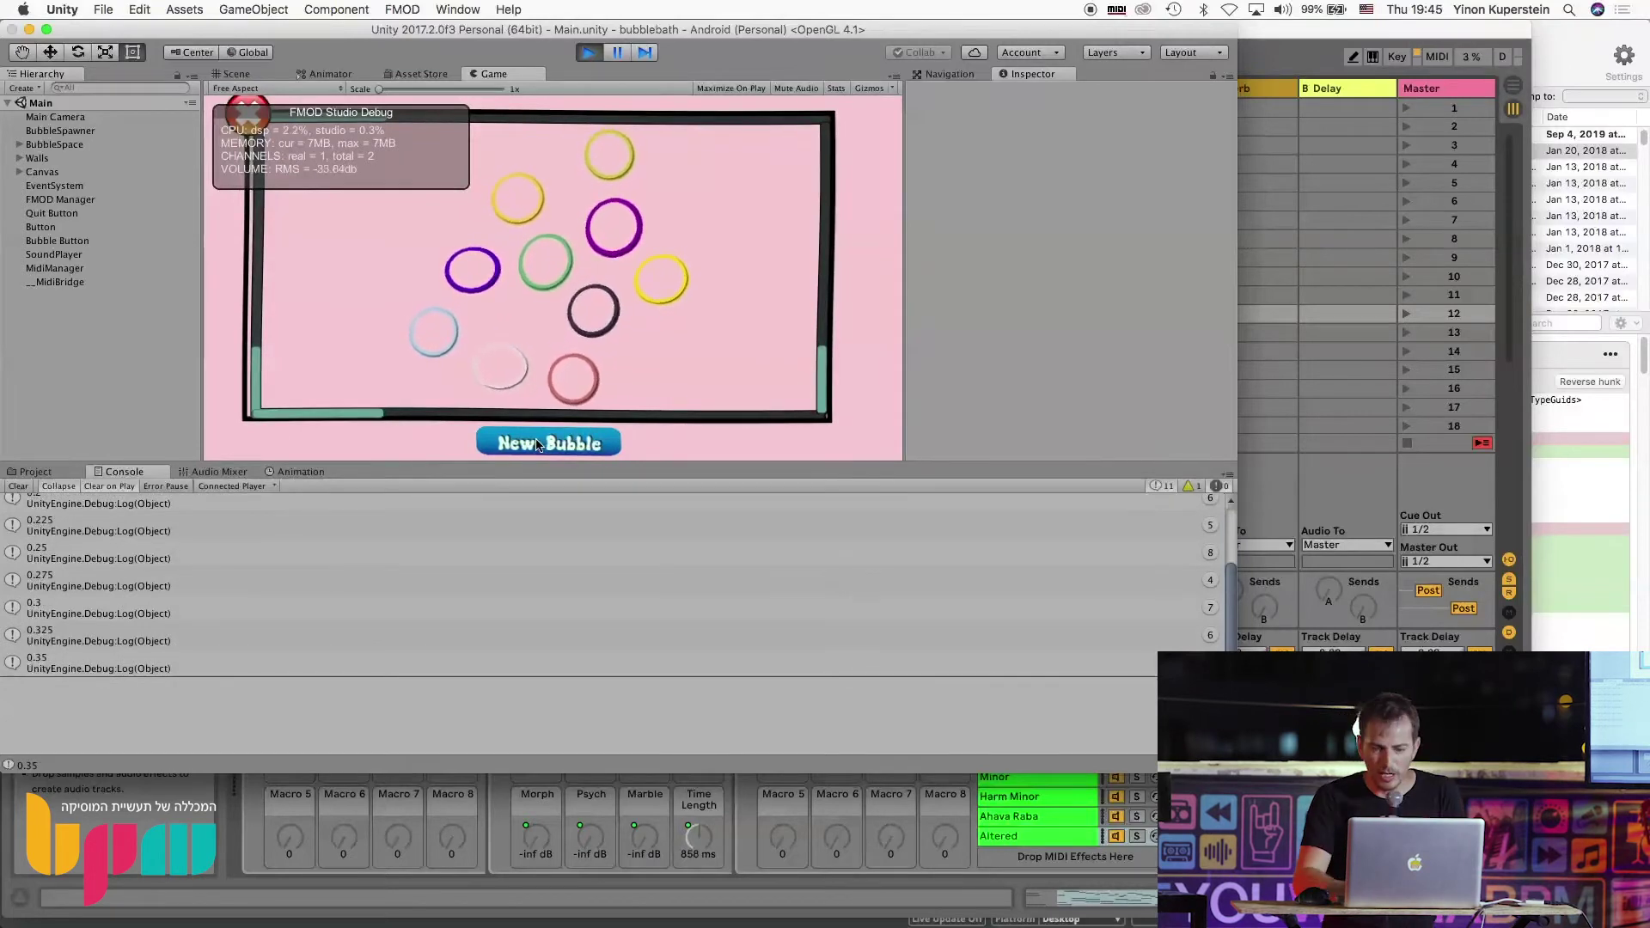
Widen the Unity window, heighten its Game view, and reposition the window so Ableton Live's clip list is visible
{"action": "left_click_drag", "start_coordinate": [1323, 330], "coordinate": [1528, 352]}
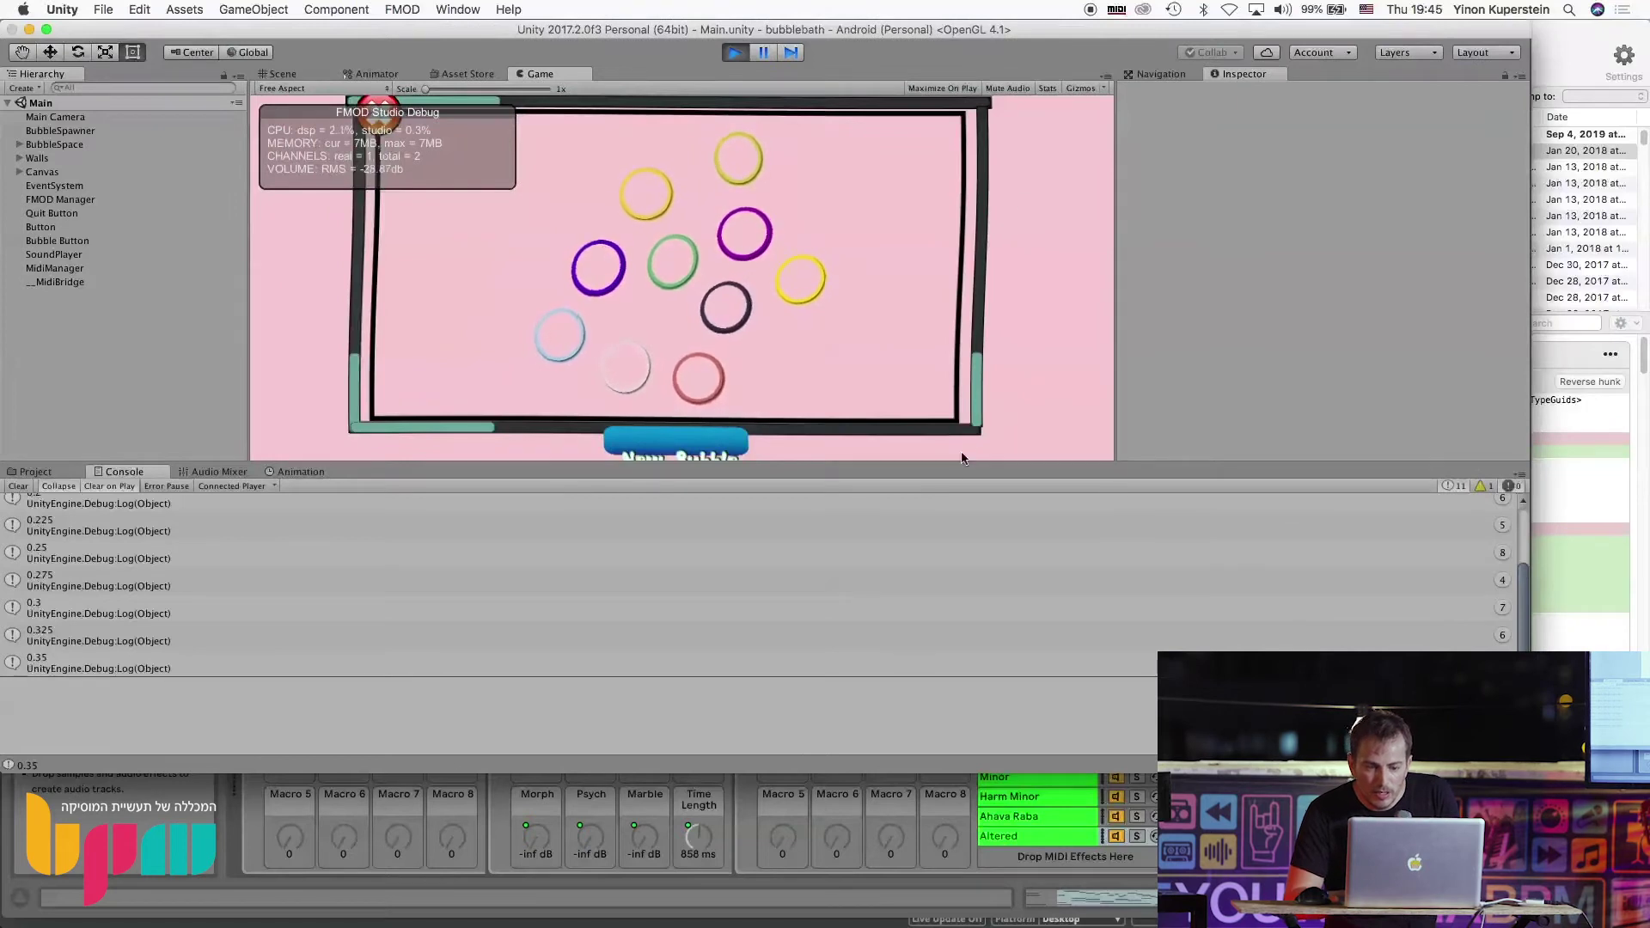
{"action": "left_click_drag", "start_coordinate": [928, 464], "coordinate": [923, 599]}
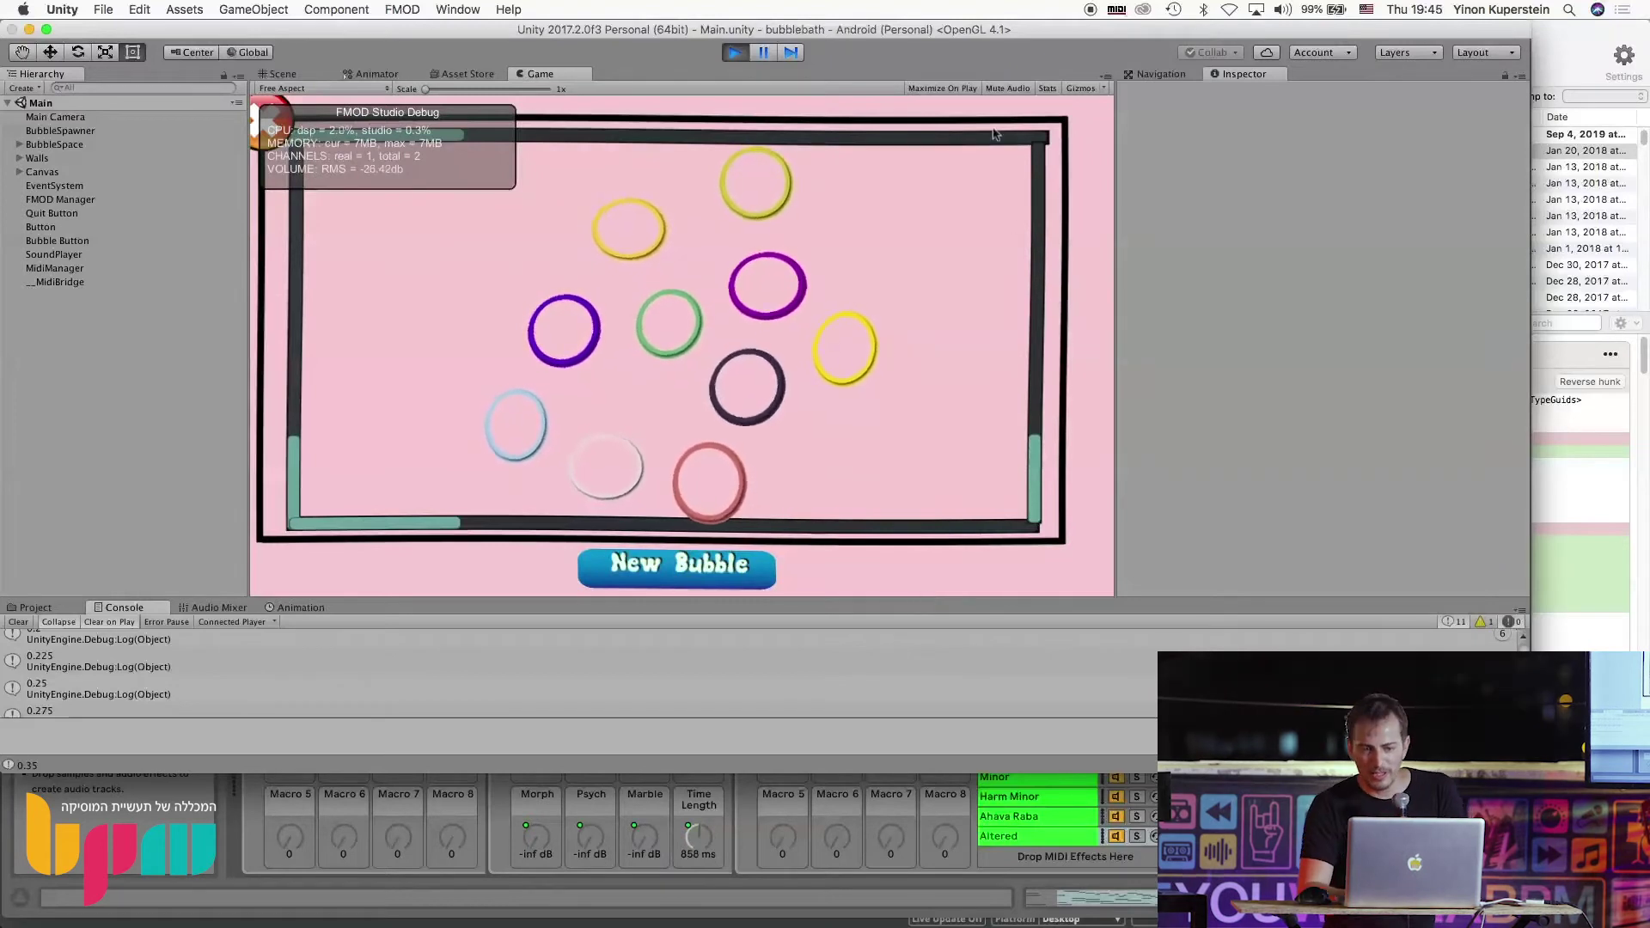
{"action": "double_click", "coordinate": [958, 35]}
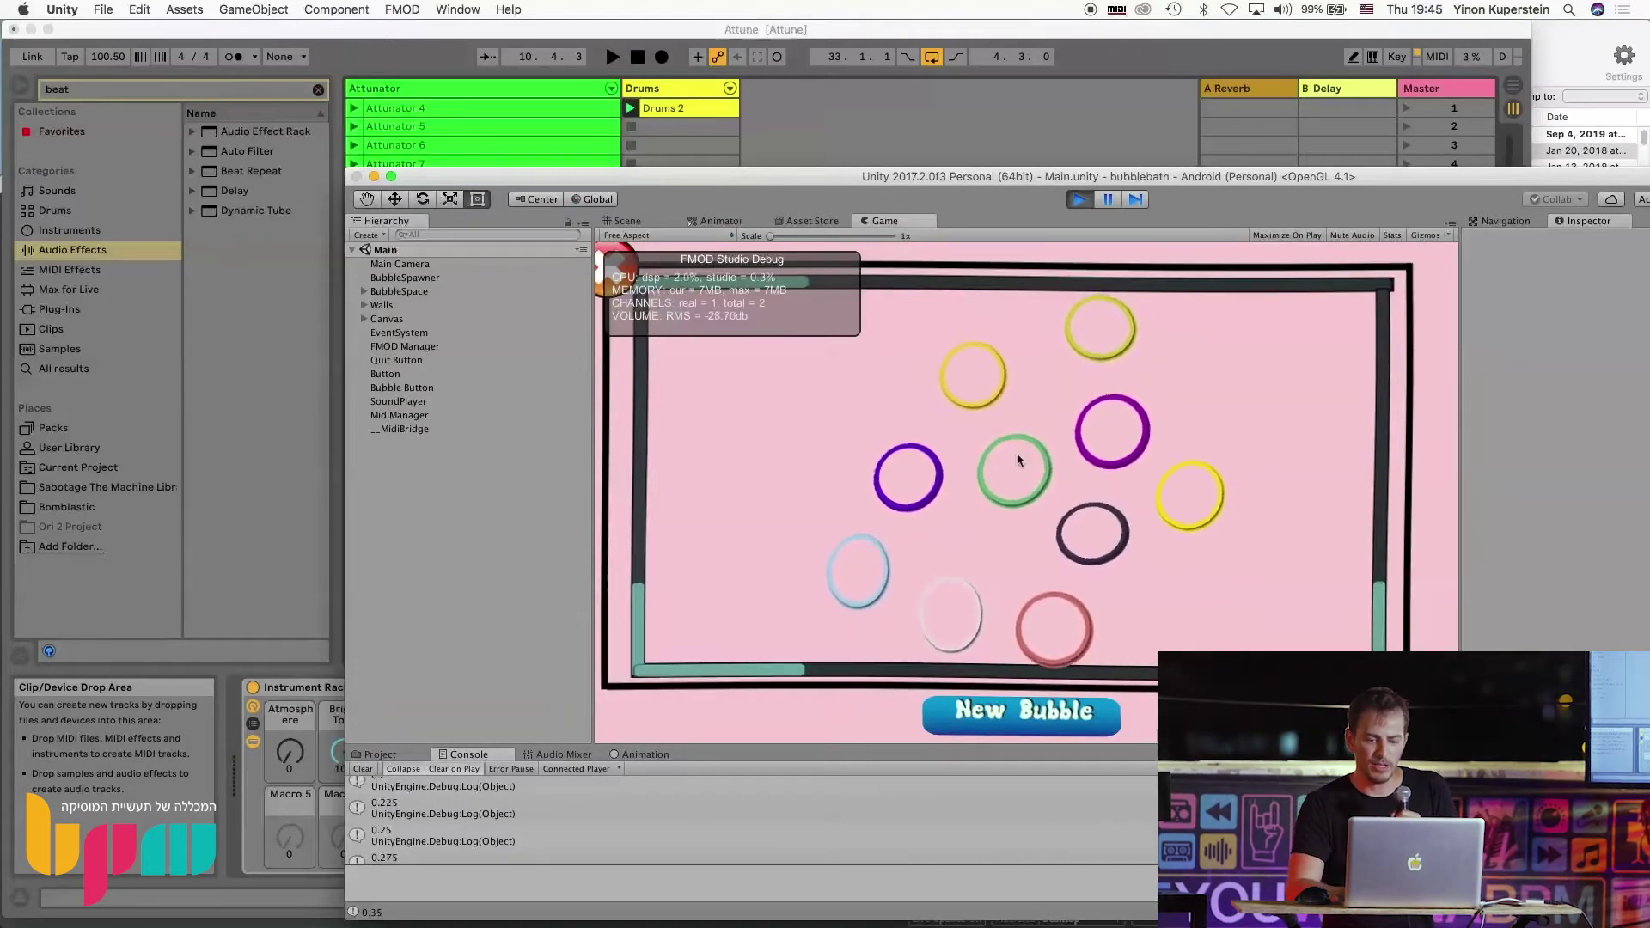
Pop several bubbles in the running game to launch clips on Live's Attunator track
{"action": "left_click", "coordinate": [1141, 409]}
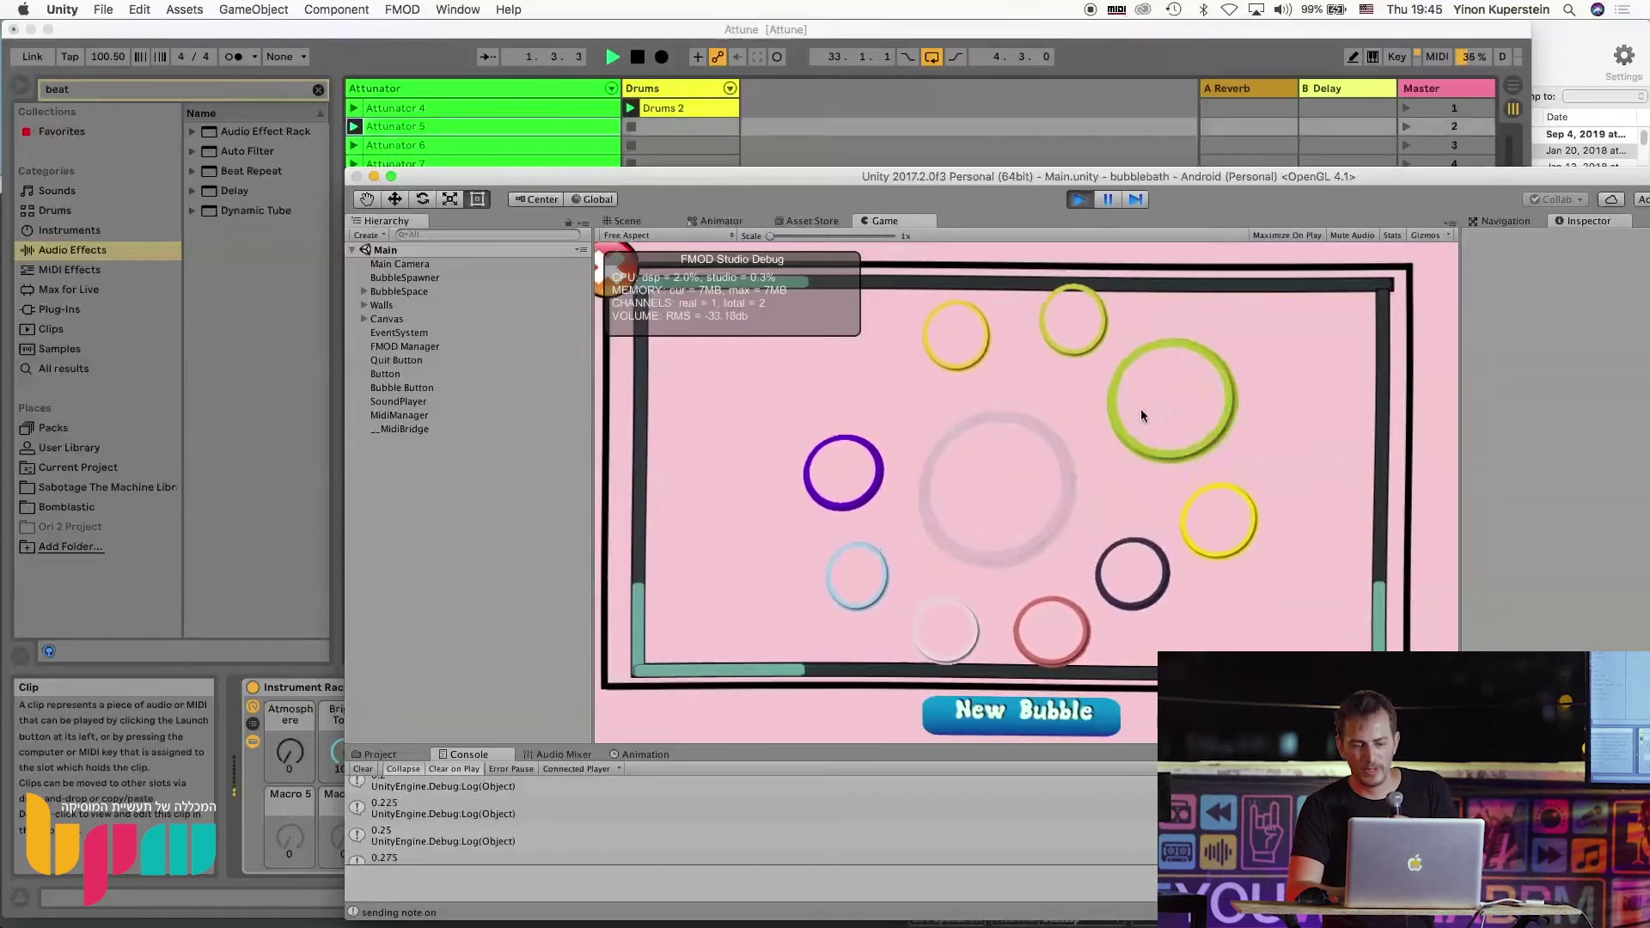
{"action": "left_click", "coordinate": [1235, 544]}
{"action": "left_click", "coordinate": [951, 330]}
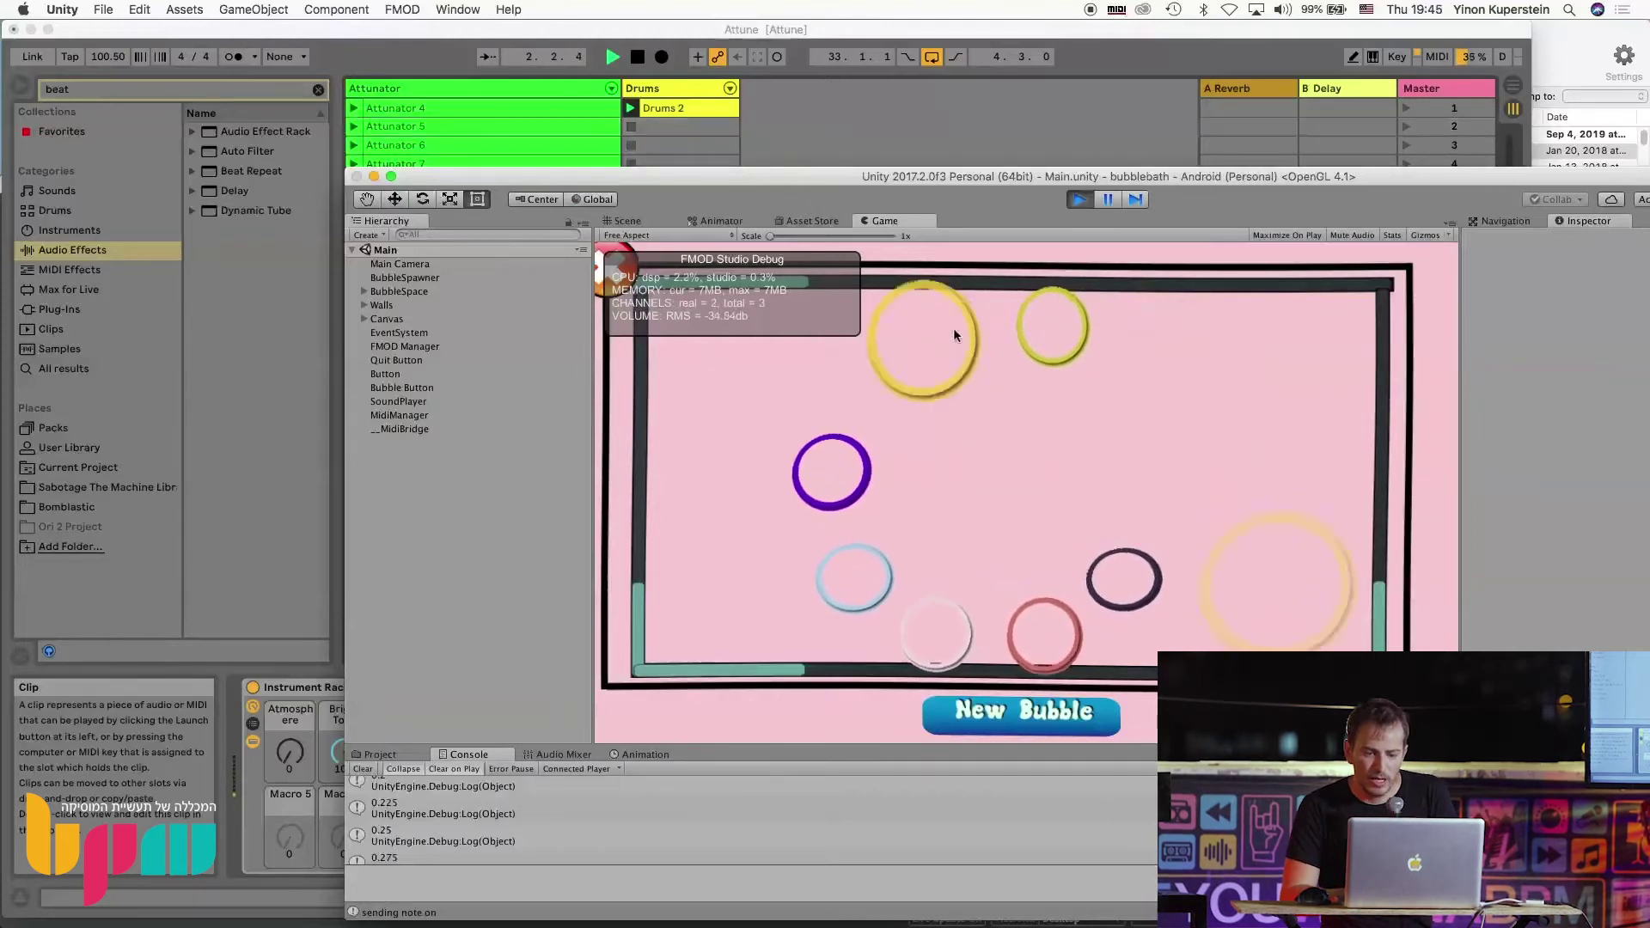
In Ableton Live, copy clips New 1 to New 6 over the Attunator 4 to Attunator 9 clips
{"action": "left_click", "coordinate": [628, 67]}
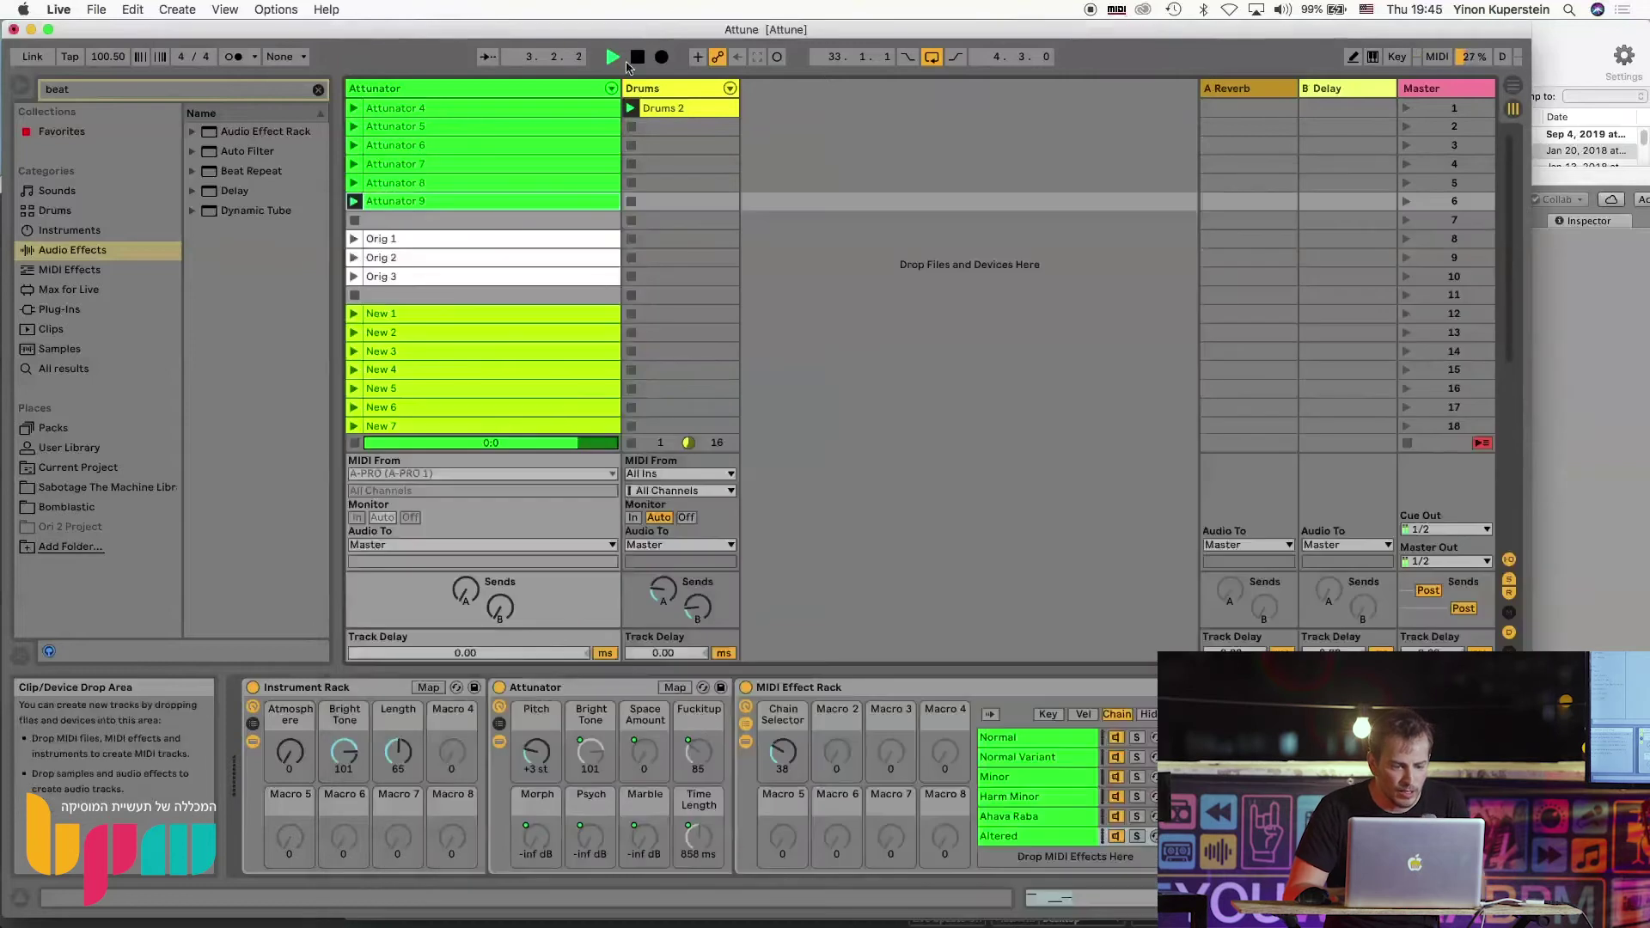
{"action": "left_click", "coordinate": [449, 315]}
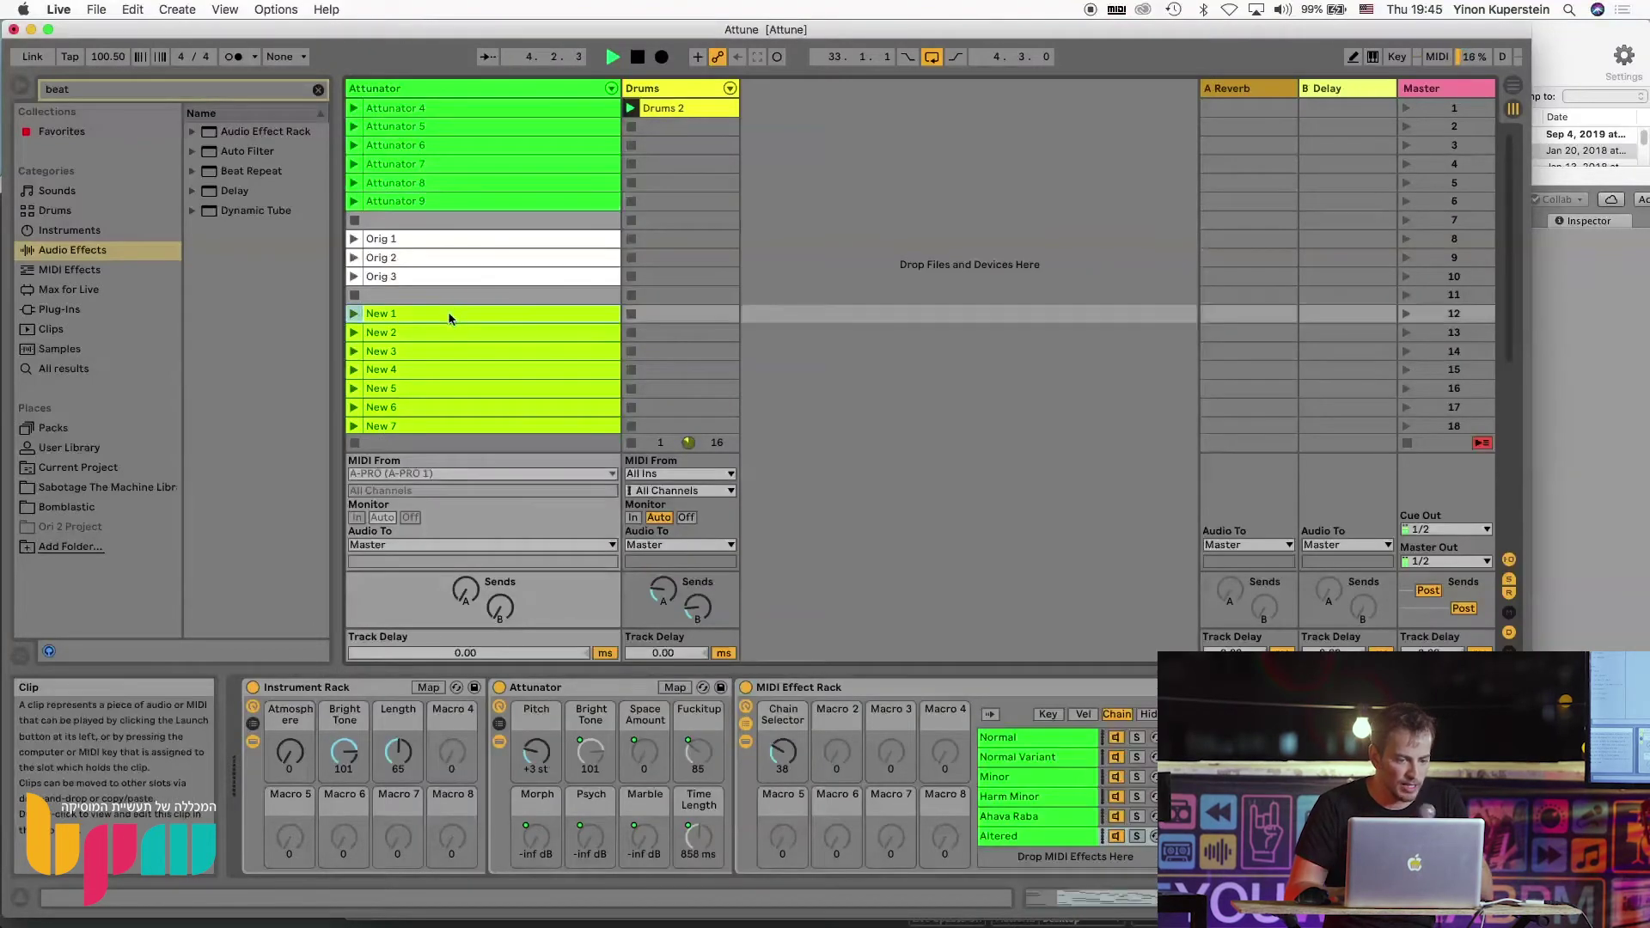
{"action": "left_click", "coordinate": [409, 407]}
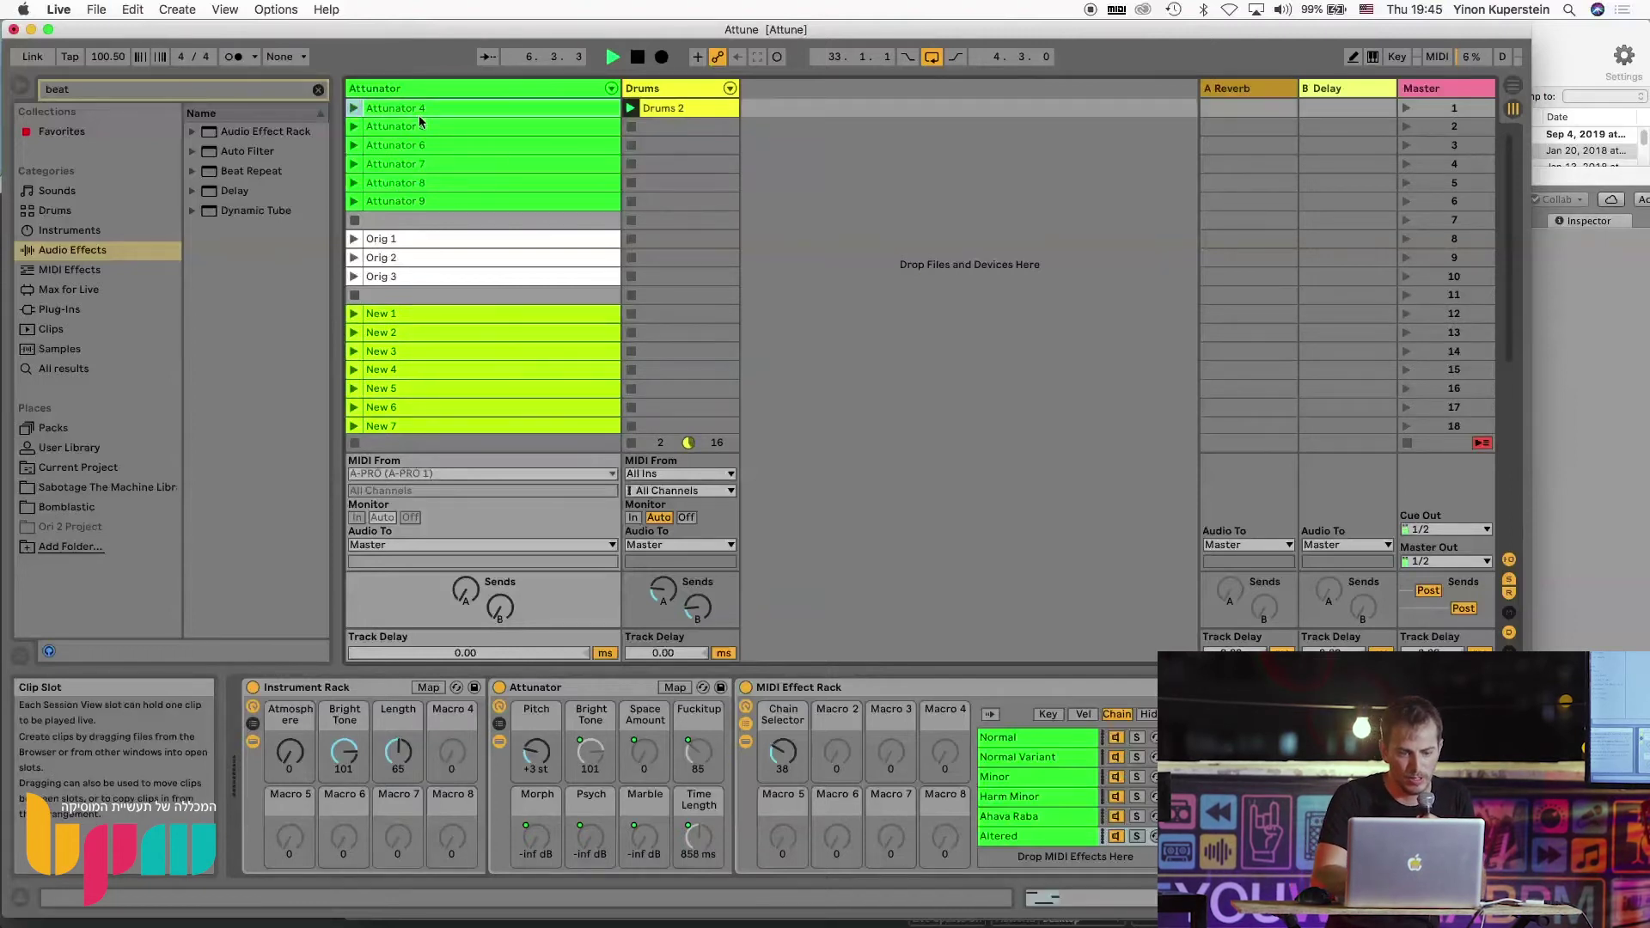
{"action": "key", "text": "super+v"}
Return to Unity to end the running game, and stop Ableton Live's playback
{"action": "key", "text": "super+Tab"}
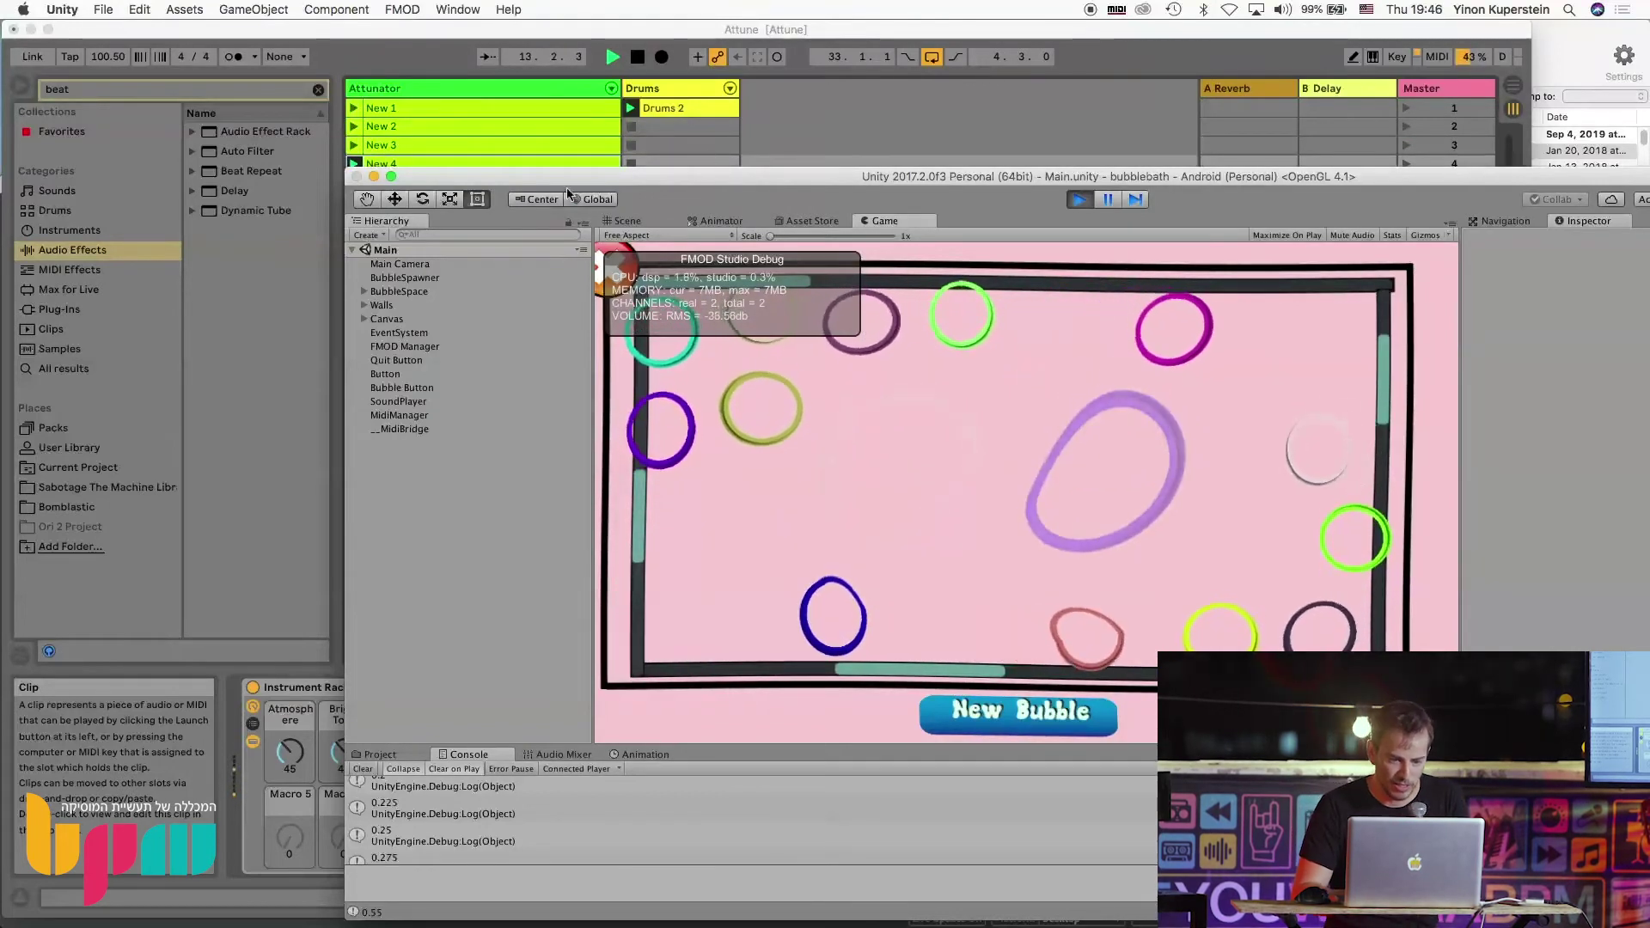
{"action": "left_click", "coordinate": [1080, 200]}
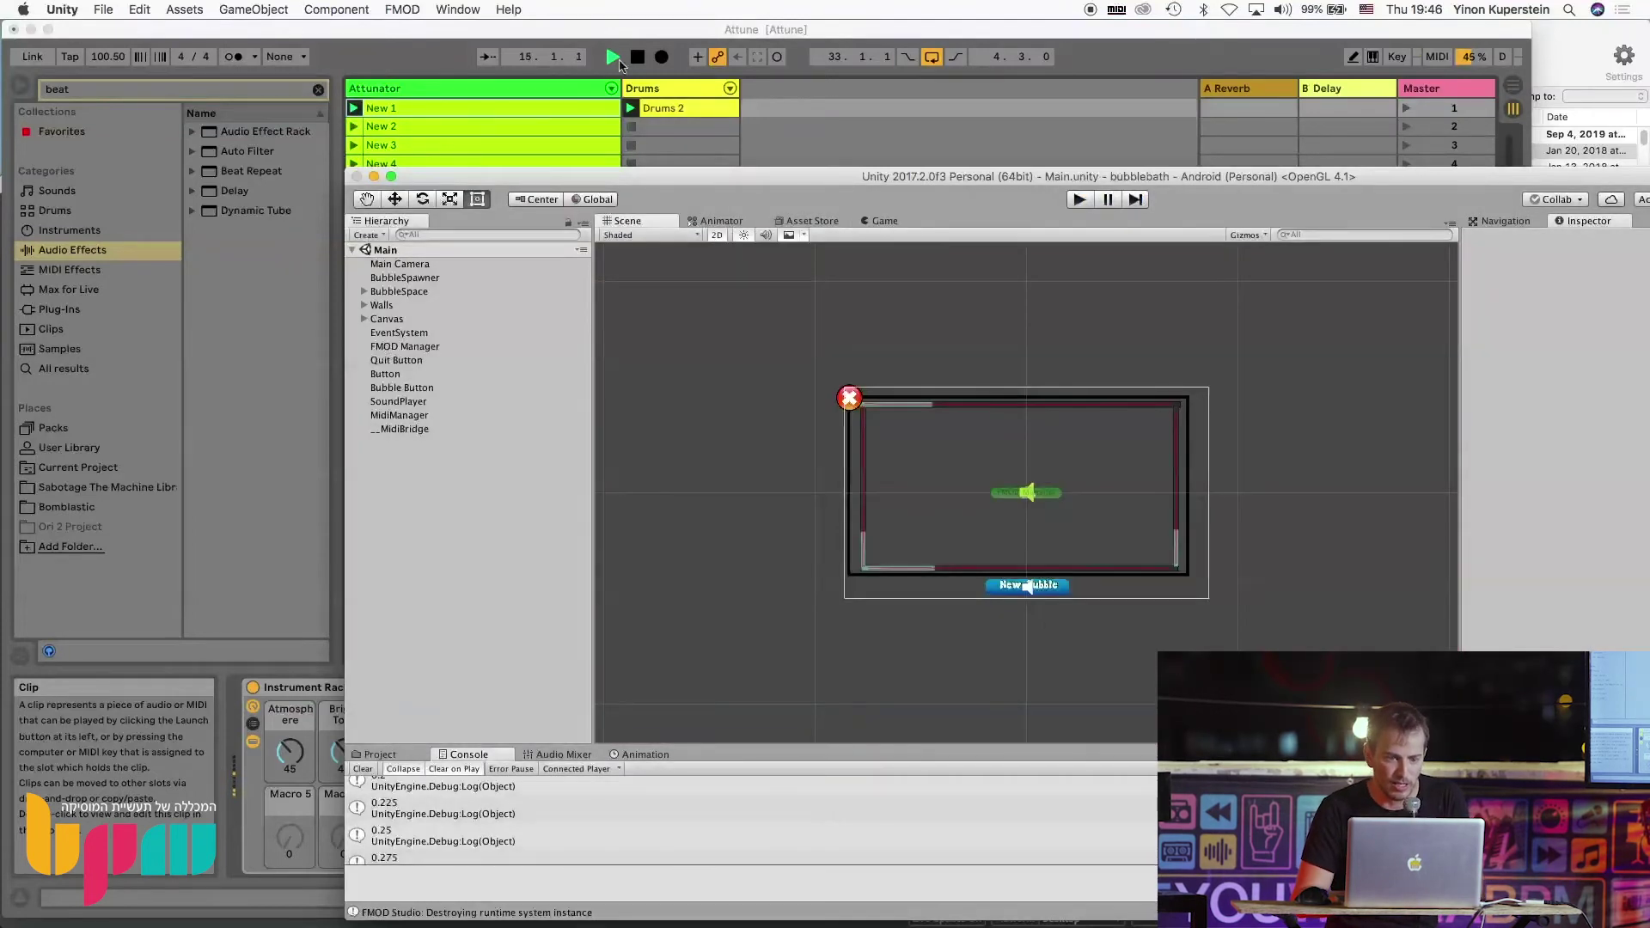
{"action": "left_click", "coordinate": [619, 65]}
Switch back to Unity and examine the component settings of the SoundPlayer and MidiManager objects
{"action": "key", "text": "super+Tab"}
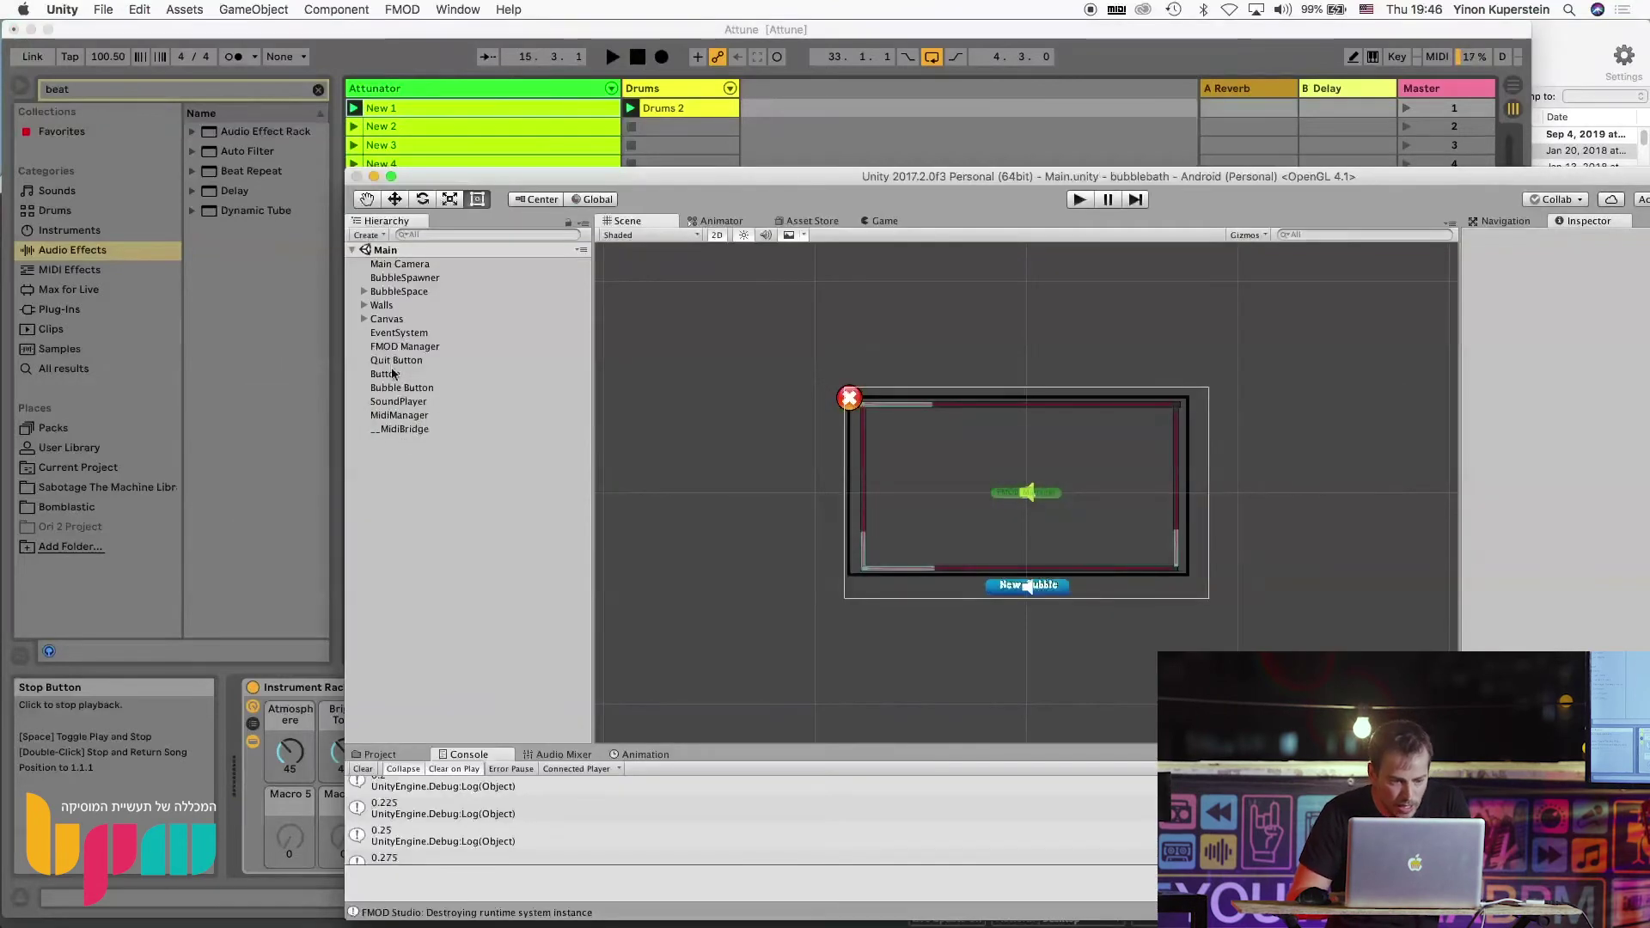
{"action": "left_click", "coordinate": [409, 404]}
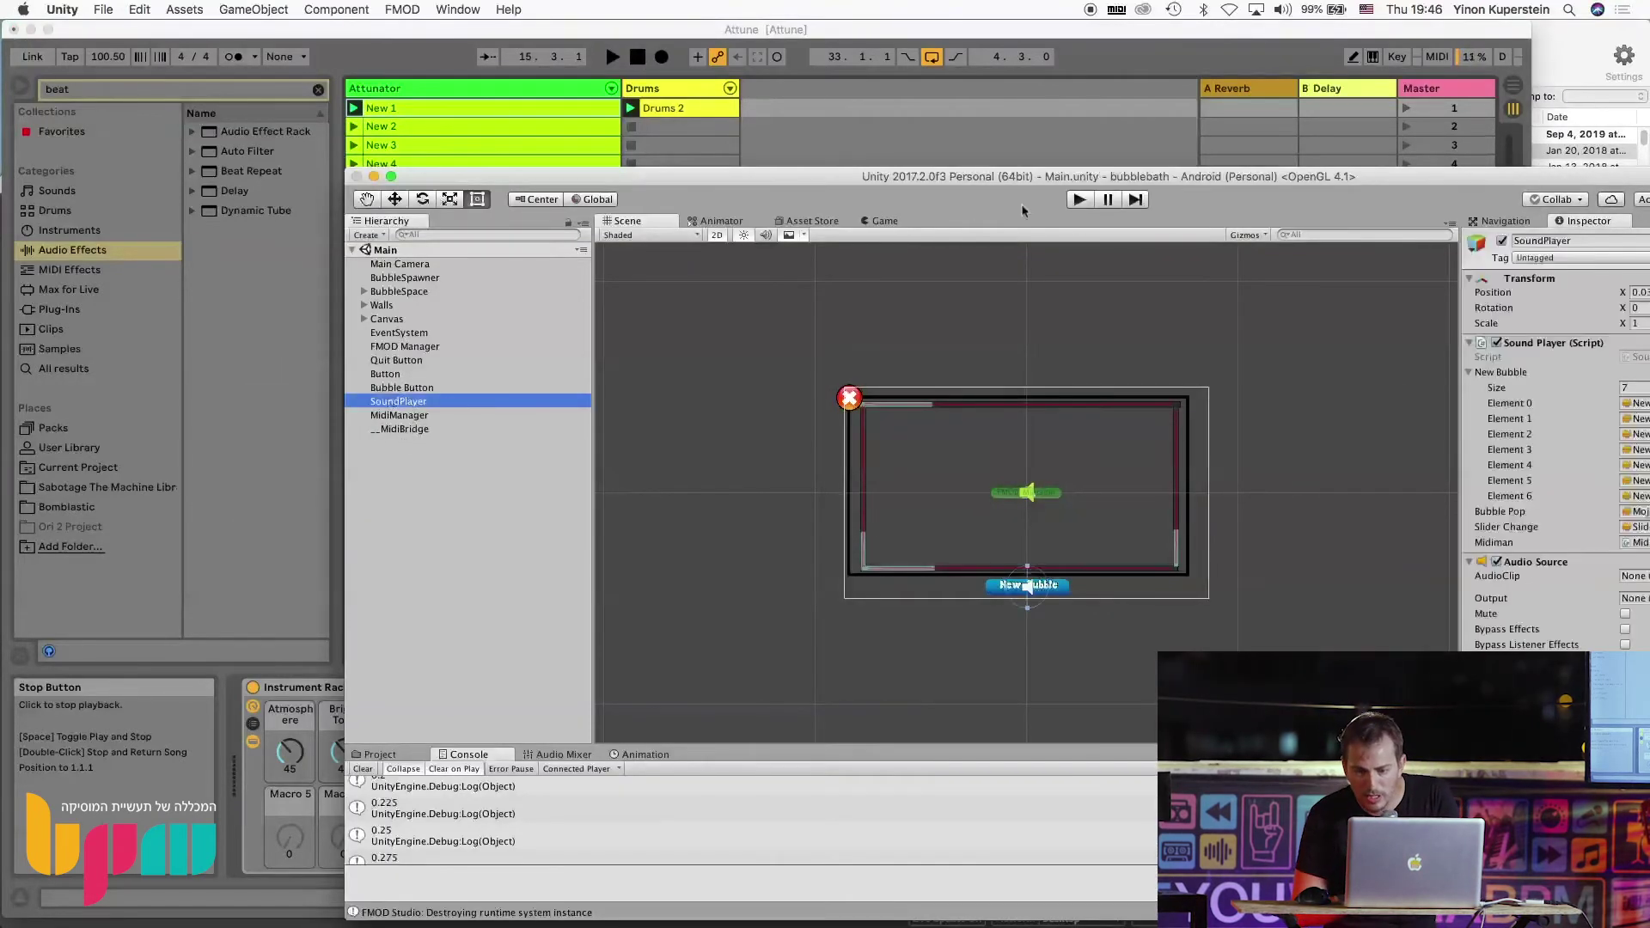
{"action": "double_click", "coordinate": [1416, 180]}
{"action": "scroll", "coordinate": [1451, 412], "scroll_direction": "down", "scroll_amount": 5}
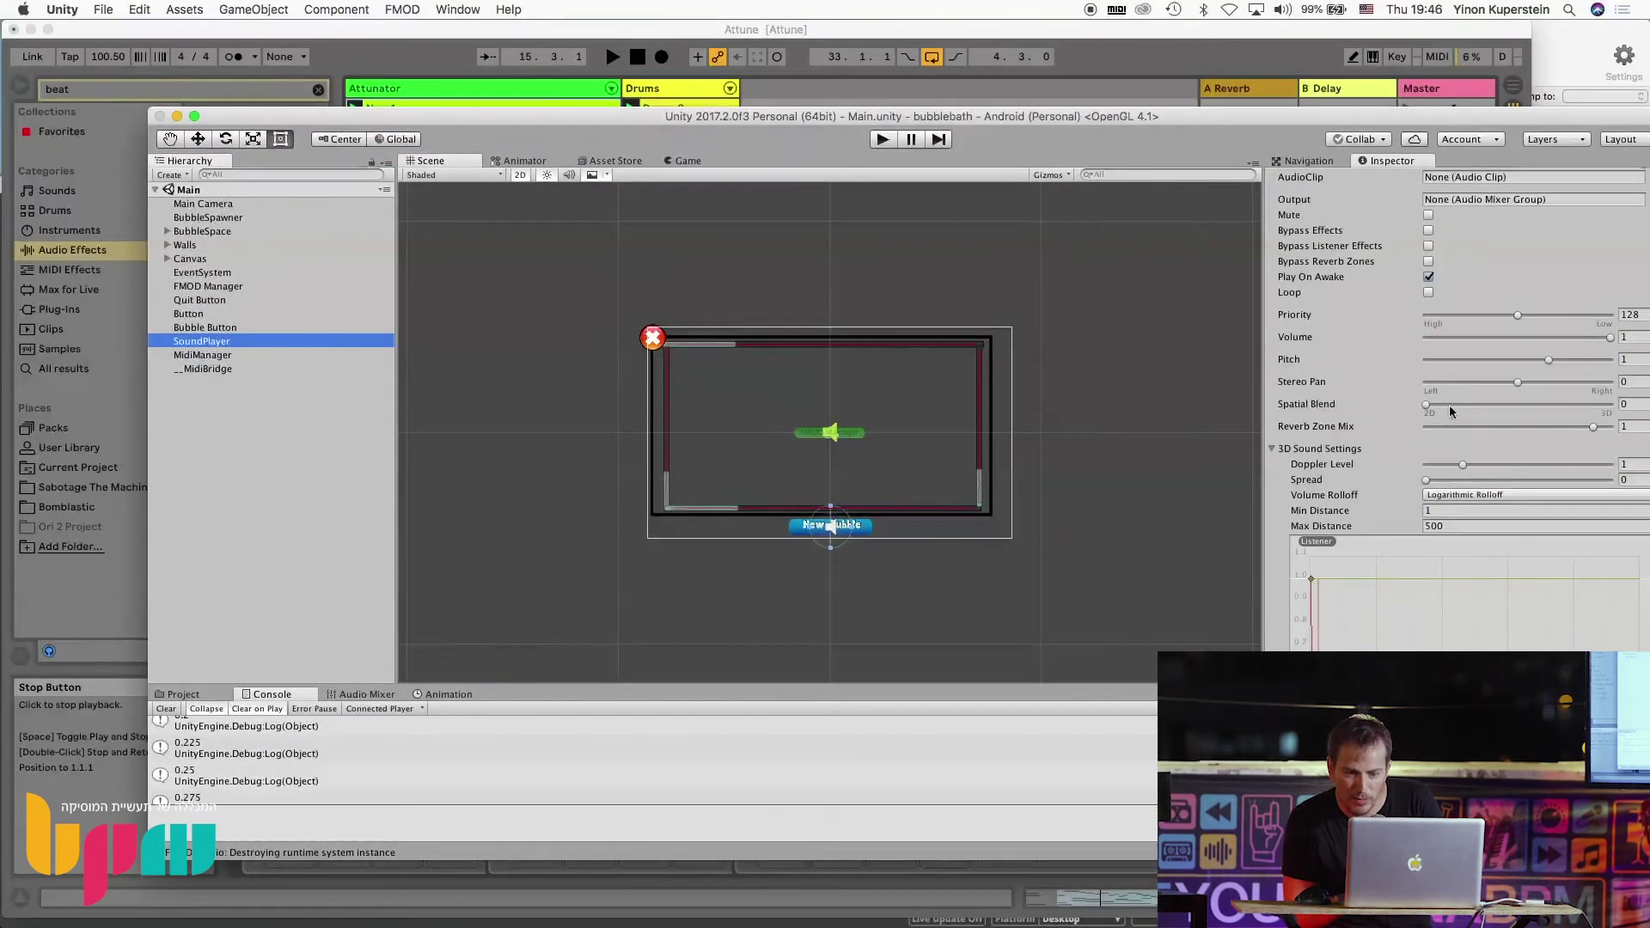
{"action": "scroll", "coordinate": [1451, 412], "scroll_direction": "up", "scroll_amount": 3}
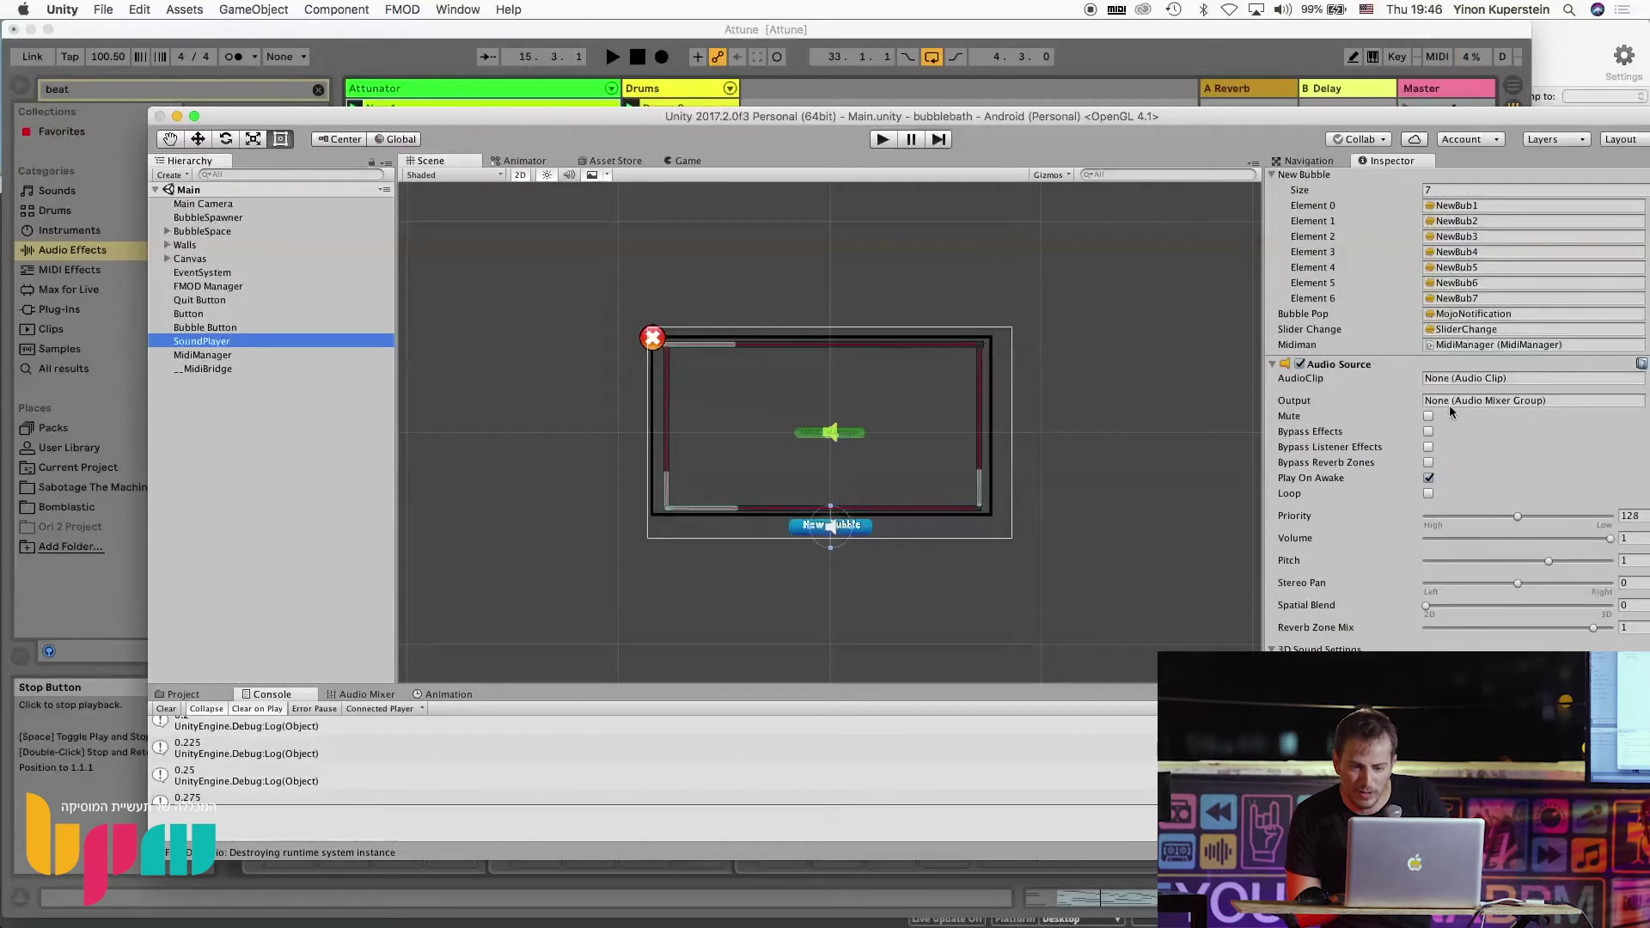
{"action": "scroll", "coordinate": [1451, 411], "scroll_direction": "down", "scroll_amount": 5}
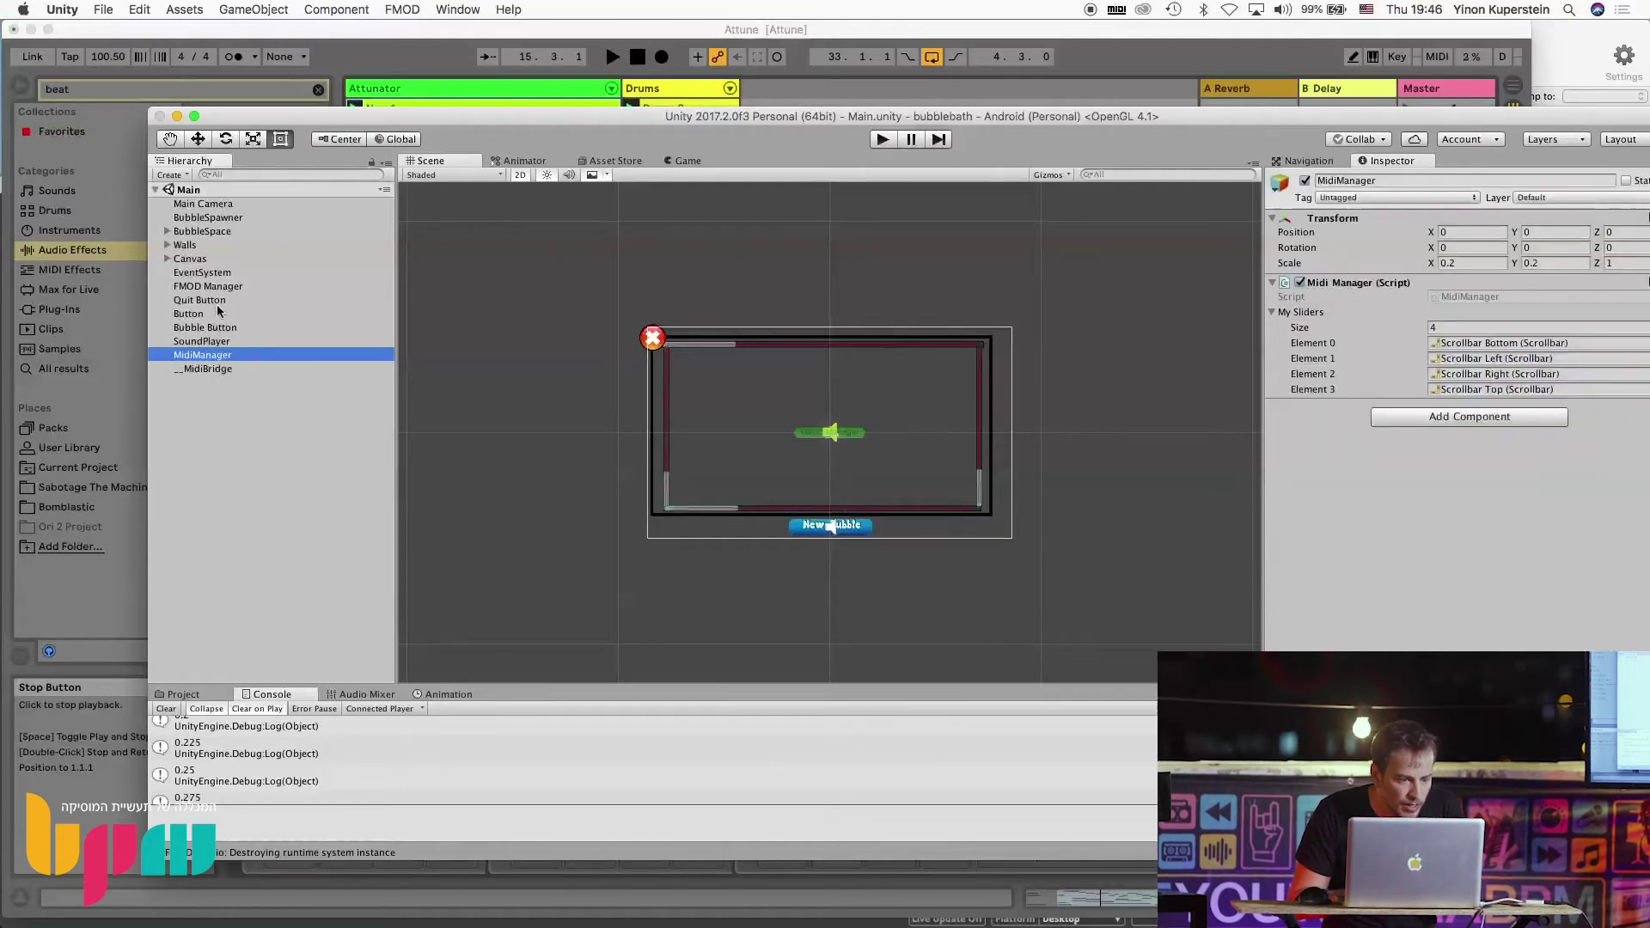
Turn off Play Music in the FMOD Manager object's Fmod Manager script
{"action": "scroll", "coordinate": [1446, 634], "scroll_direction": "down", "scroll_amount": 2}
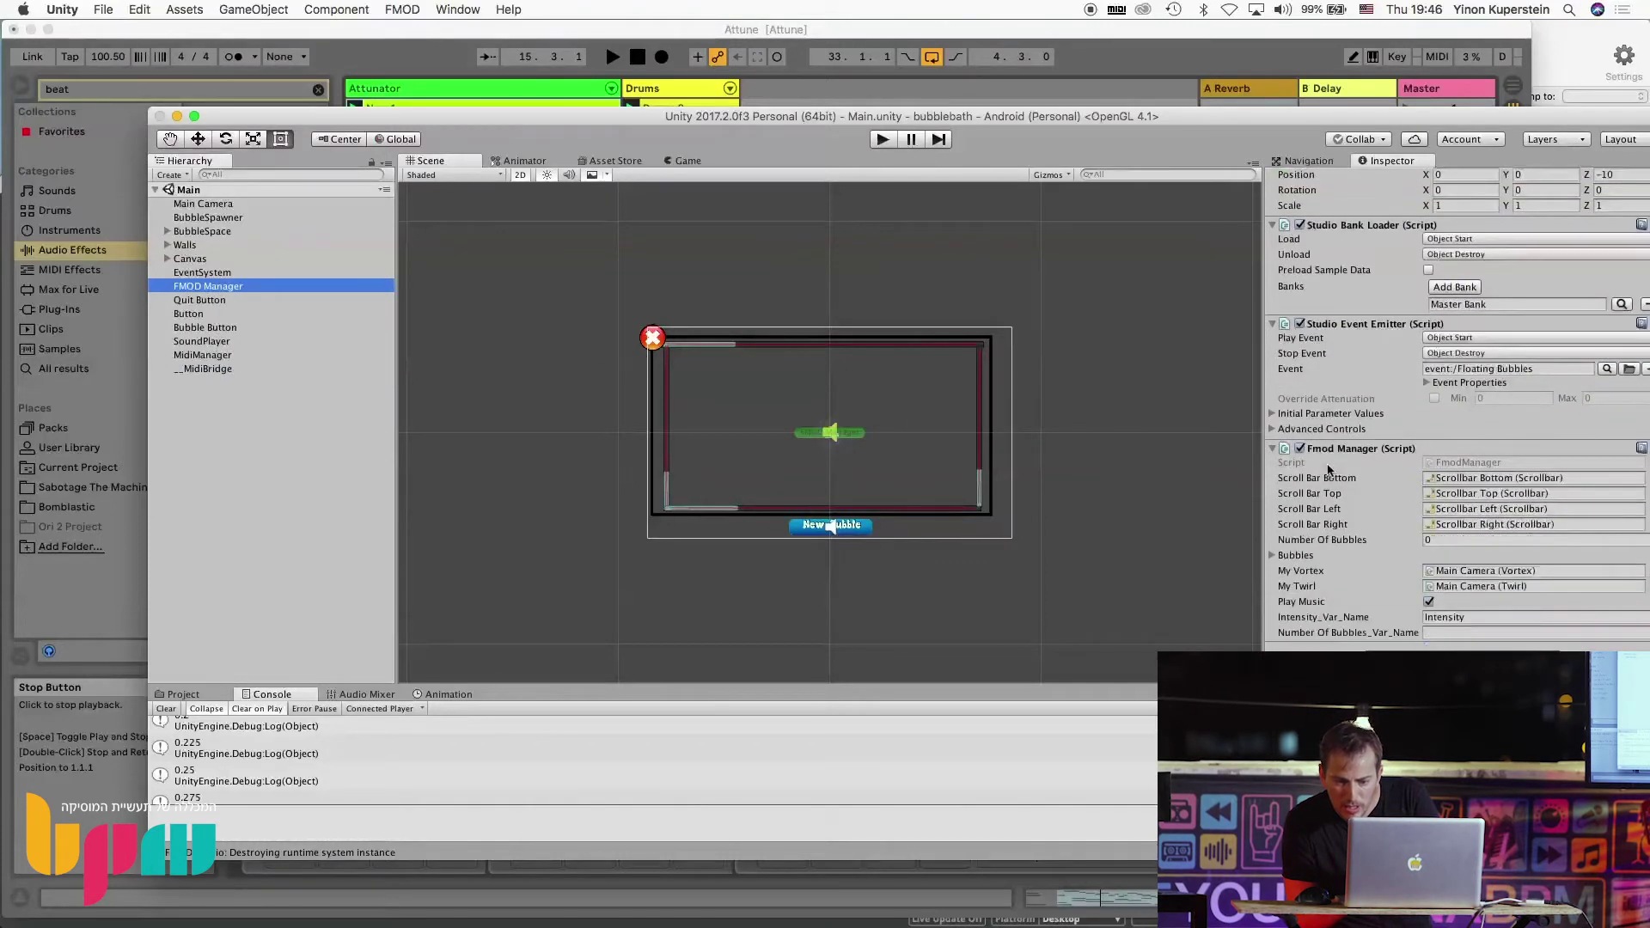
{"action": "left_click", "coordinate": [1431, 603]}
Run the game again with about fifteen new bubbles and pop a few of them to trigger Live clips
{"action": "left_click", "coordinate": [884, 140]}
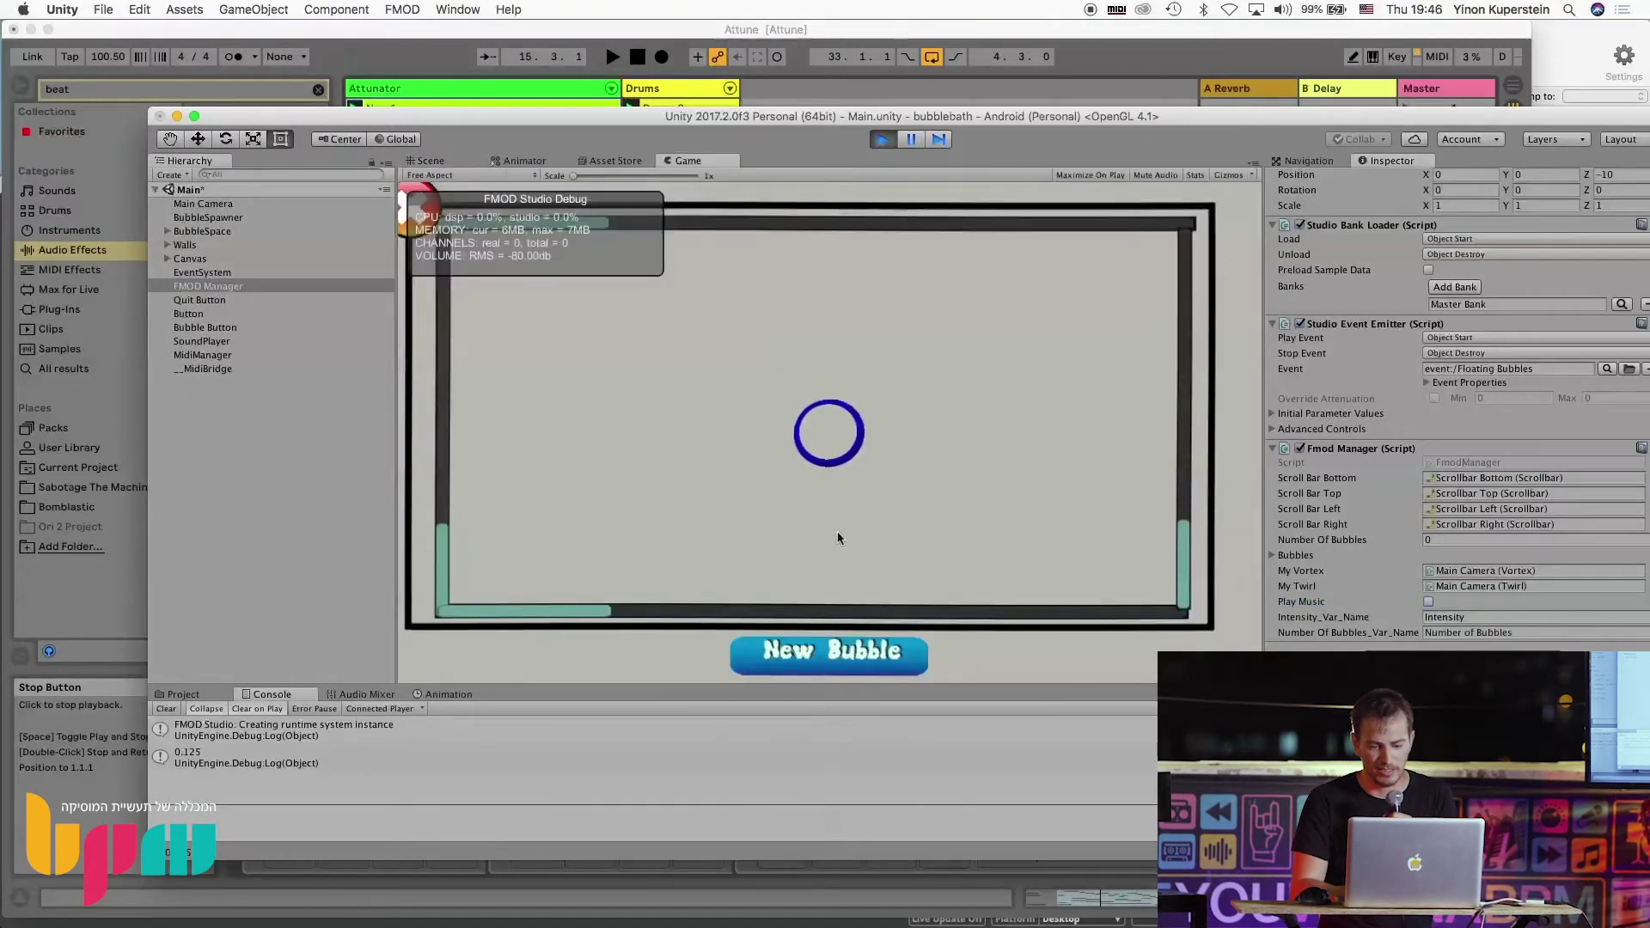
{"action": "left_click", "coordinate": [823, 654]}
{"action": "left_click", "coordinate": [823, 655]}
{"action": "left_click", "coordinate": [824, 655]}
{"action": "left_click", "coordinate": [824, 655]}
{"action": "left_click", "coordinate": [824, 655]}
{"action": "left_click", "coordinate": [823, 655]}
{"action": "left_click", "coordinate": [823, 655]}
{"action": "left_click", "coordinate": [823, 655]}
{"action": "left_click", "coordinate": [823, 654]}
{"action": "left_click", "coordinate": [823, 655]}
{"action": "left_click", "coordinate": [823, 655]}
{"action": "left_click", "coordinate": [823, 655]}
{"action": "left_click", "coordinate": [823, 655]}
{"action": "left_click", "coordinate": [823, 655]}
{"action": "left_click", "coordinate": [823, 654]}
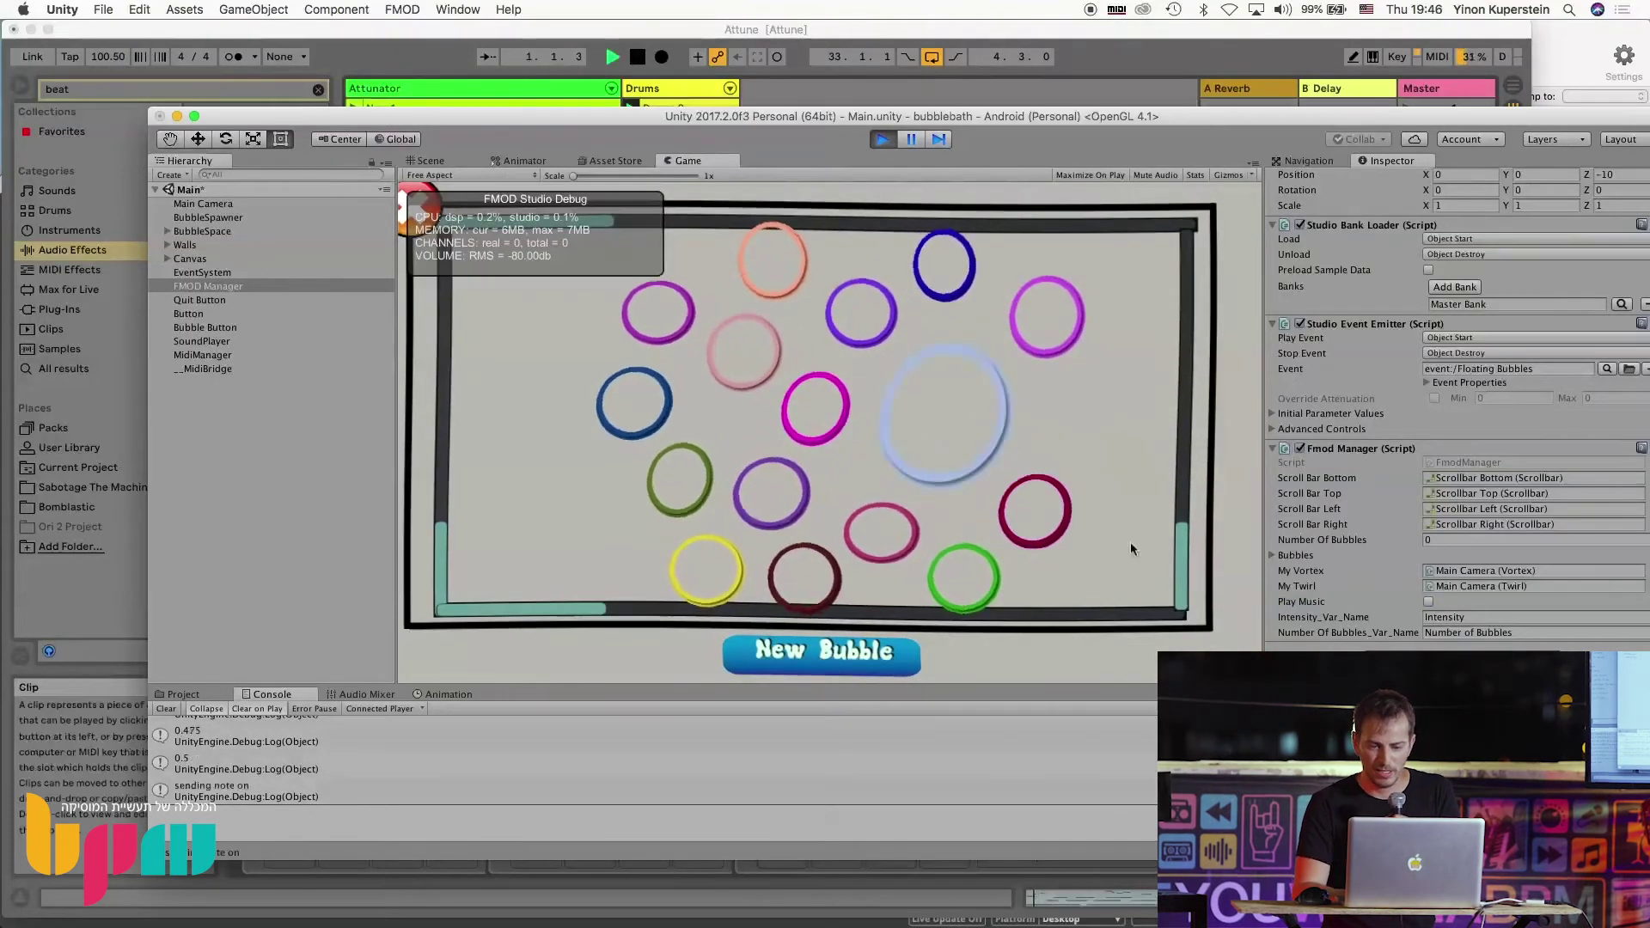
{"action": "left_click", "coordinate": [1072, 282]}
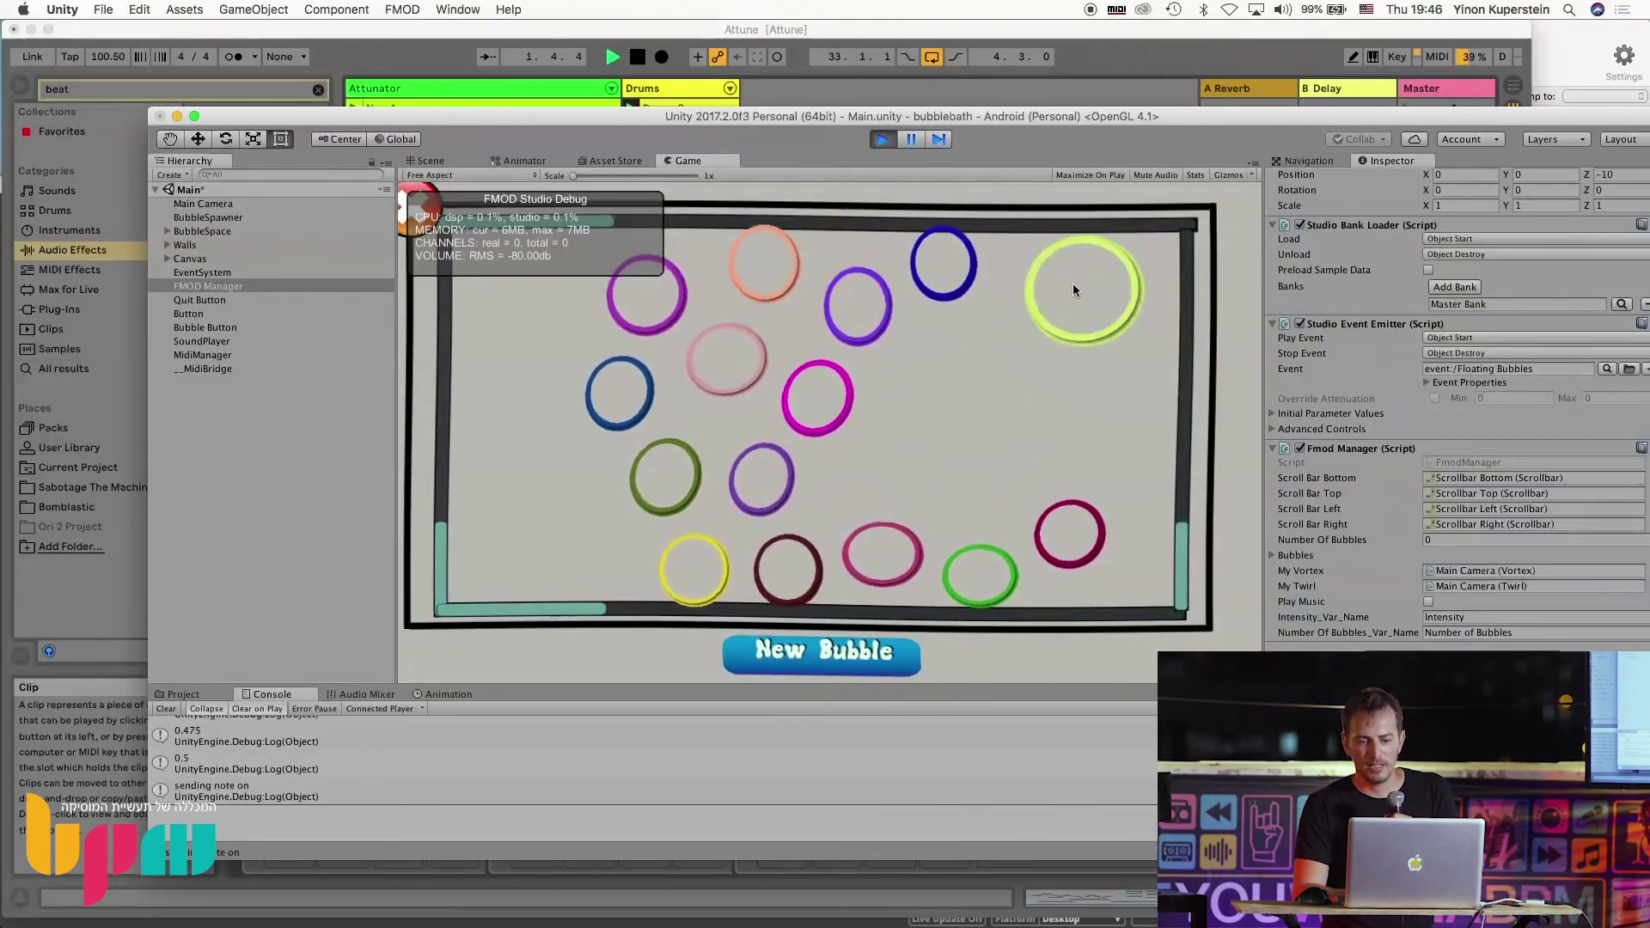
{"action": "left_click", "coordinate": [854, 311]}
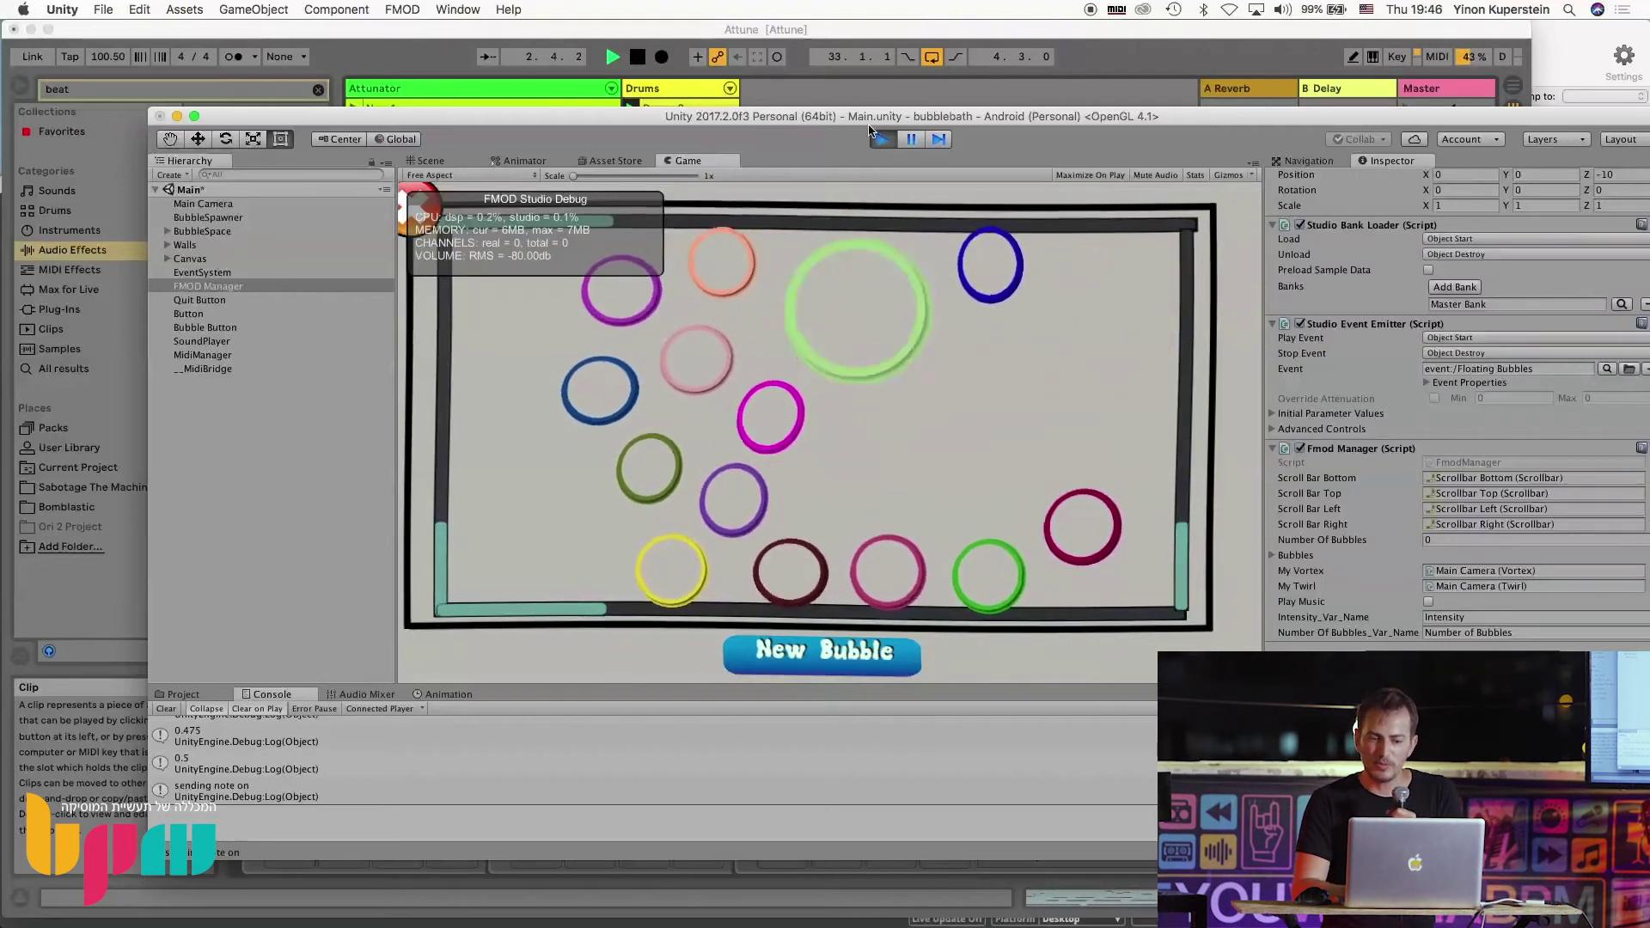
Reposition the Unity window so both the game and Live's Attunator clips and device macros can be seen
{"action": "left_click_drag", "start_coordinate": [869, 130], "coordinate": [1348, 16]}
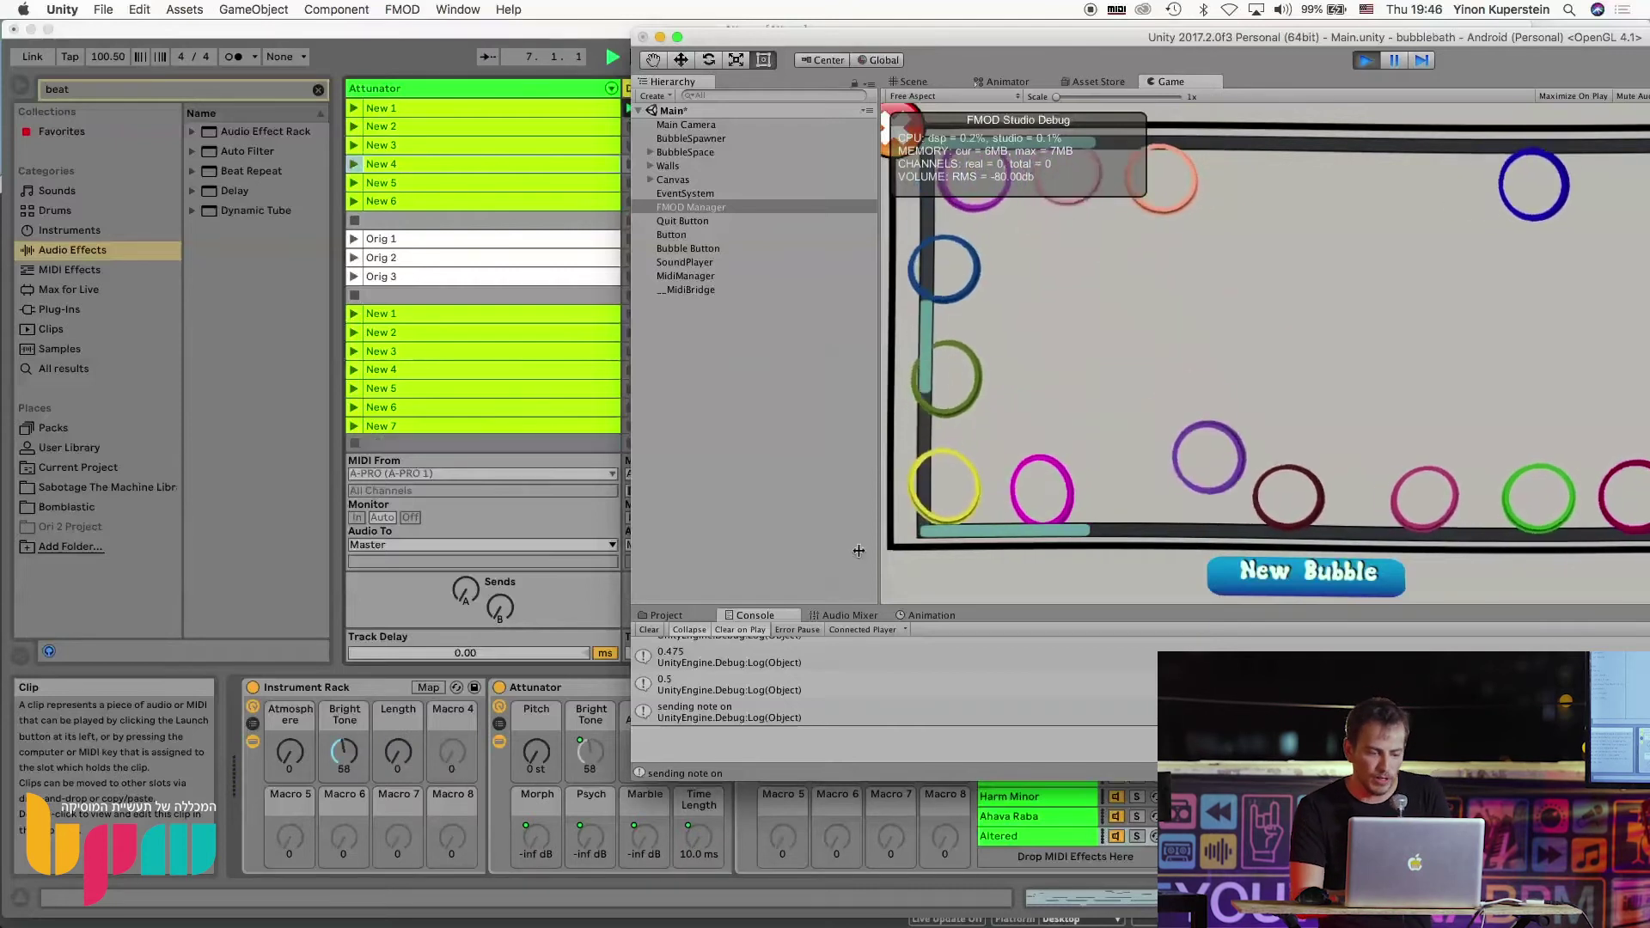
{"action": "left_click_drag", "start_coordinate": [1253, 47], "coordinate": [1381, 91]}
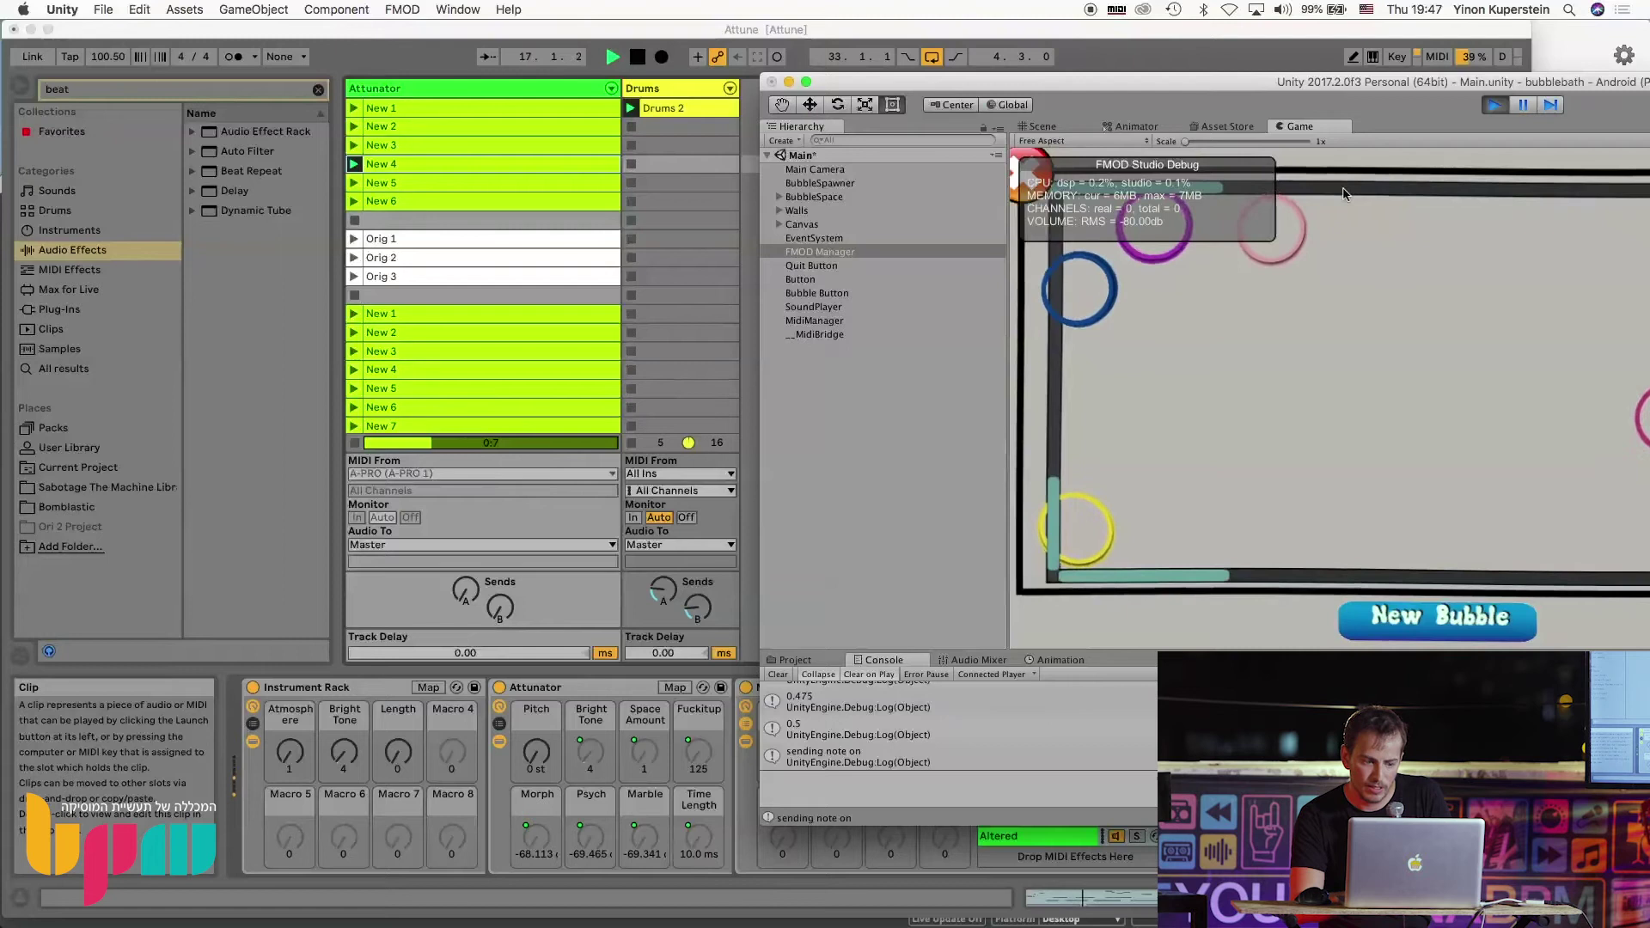
{"action": "left_click_drag", "start_coordinate": [1372, 96], "coordinate": [1245, 135]}
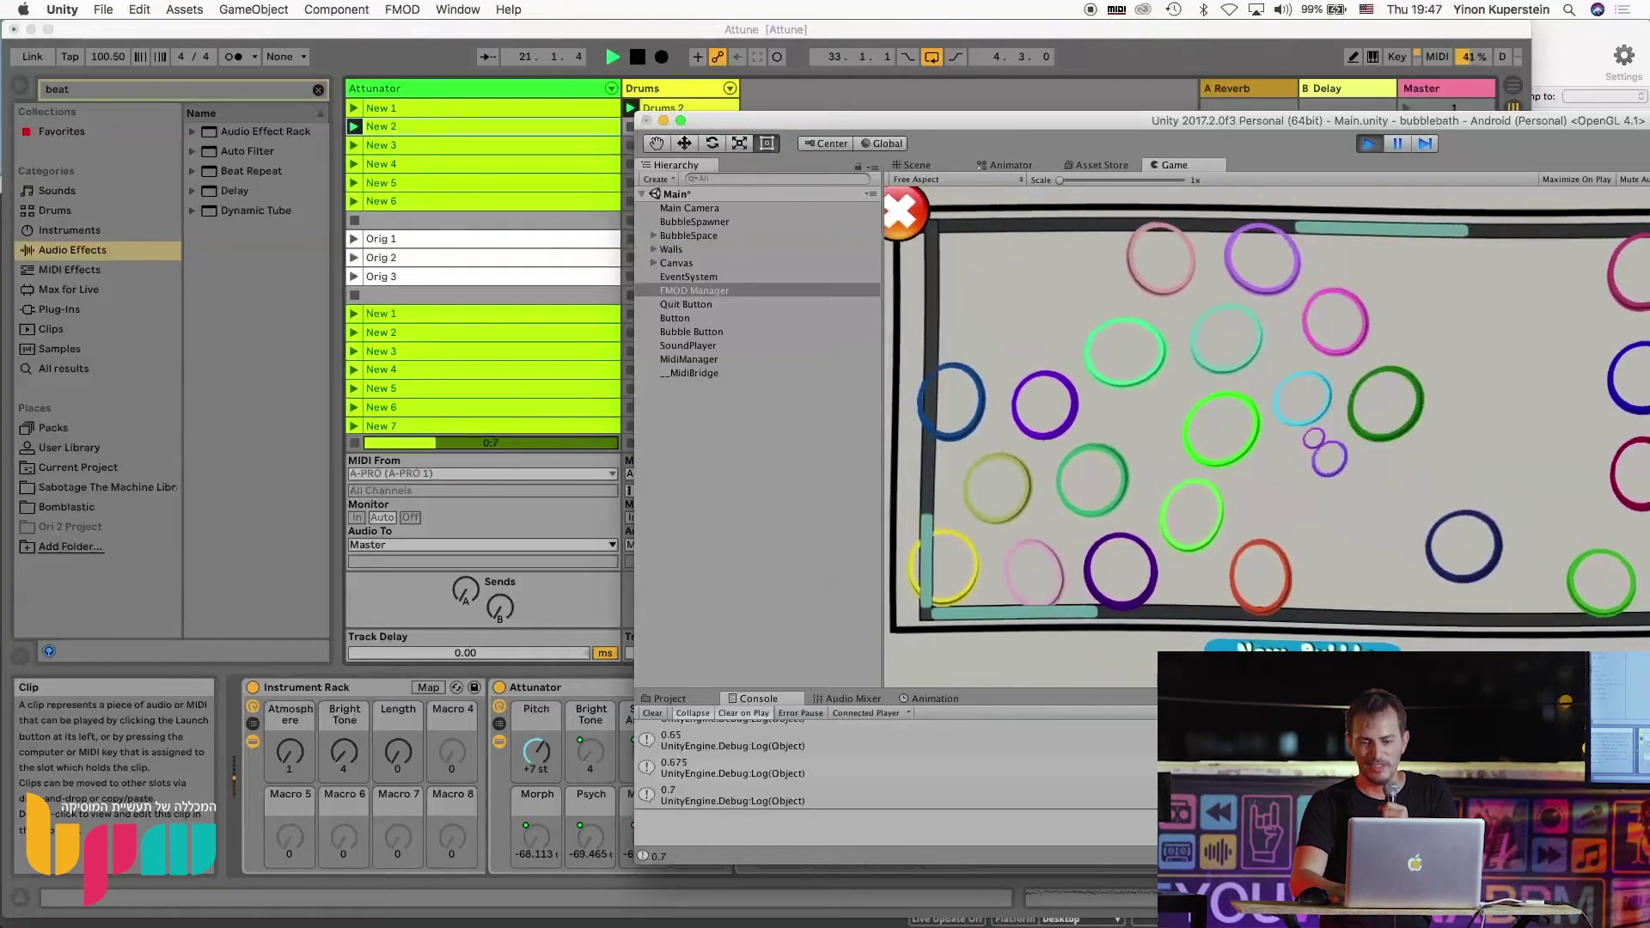
Pop more bubbles in the running game to switch between the clips on the Attunator track
{"action": "left_click", "coordinate": [1296, 354]}
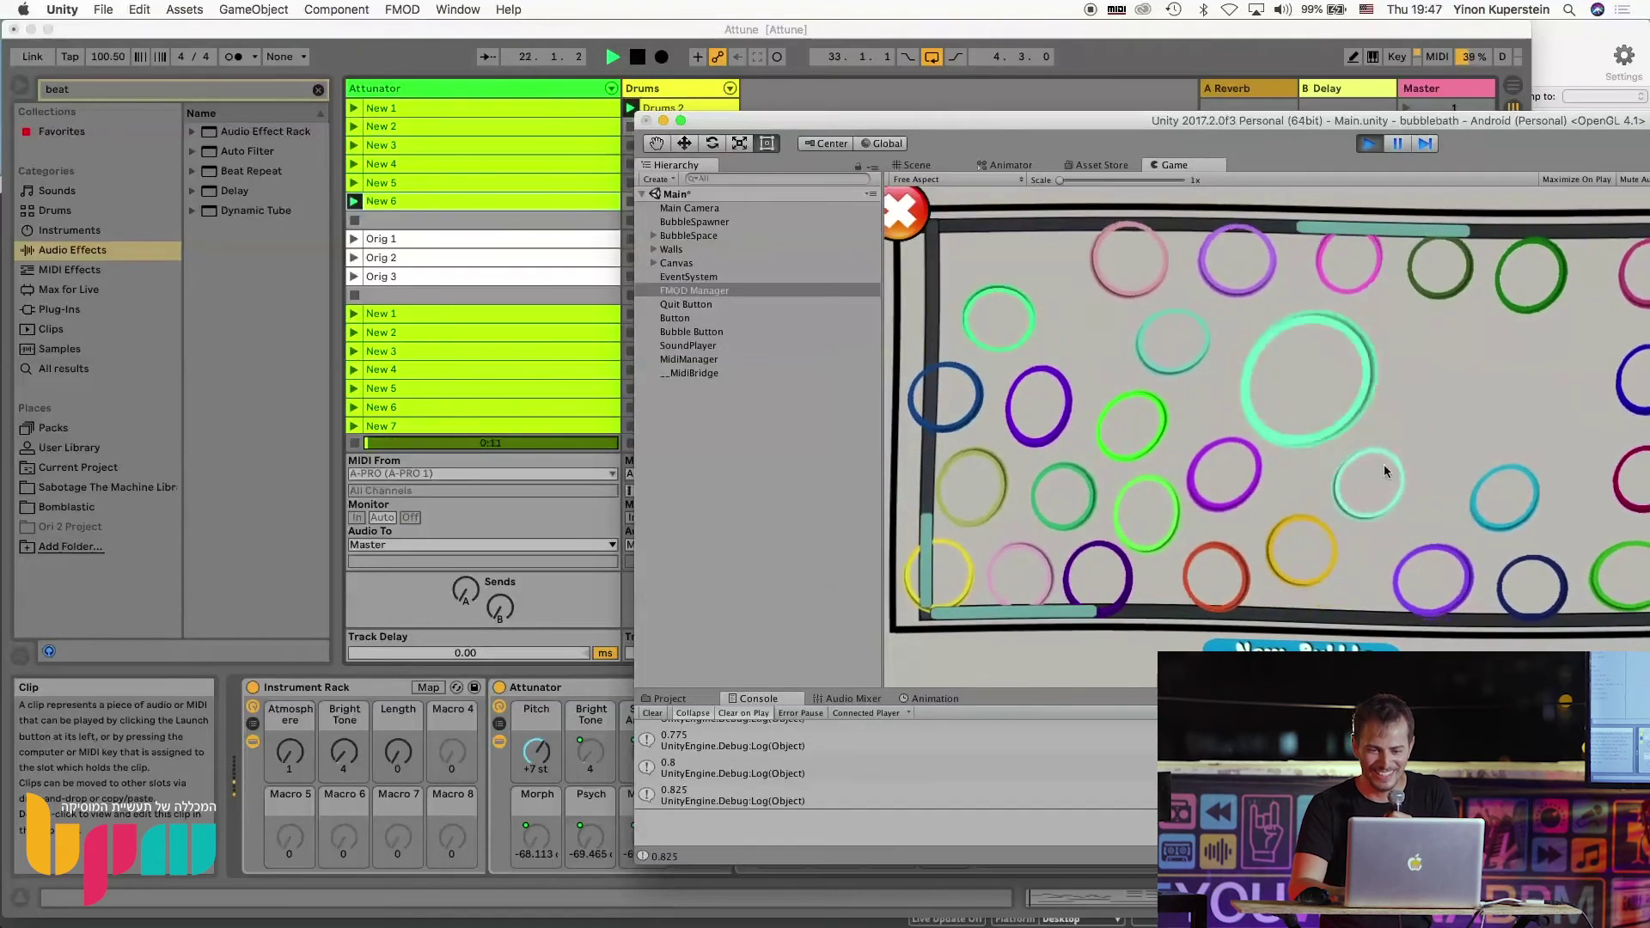
{"action": "left_click", "coordinate": [1374, 283]}
{"action": "left_click", "coordinate": [1487, 270]}
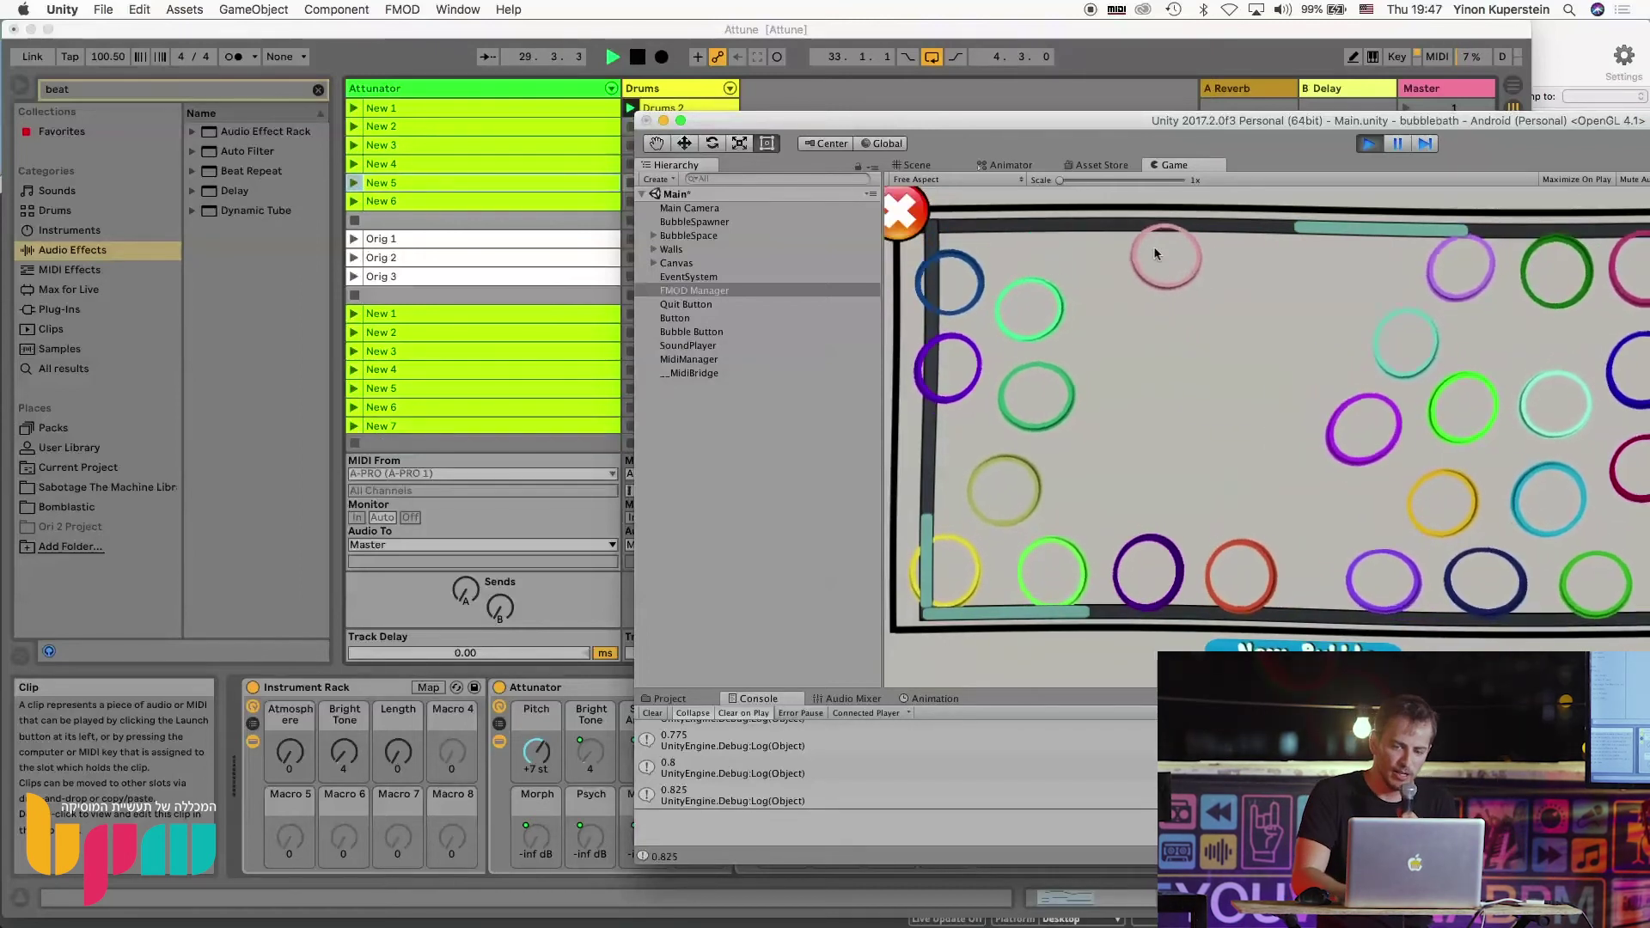
{"action": "left_click", "coordinate": [1461, 375]}
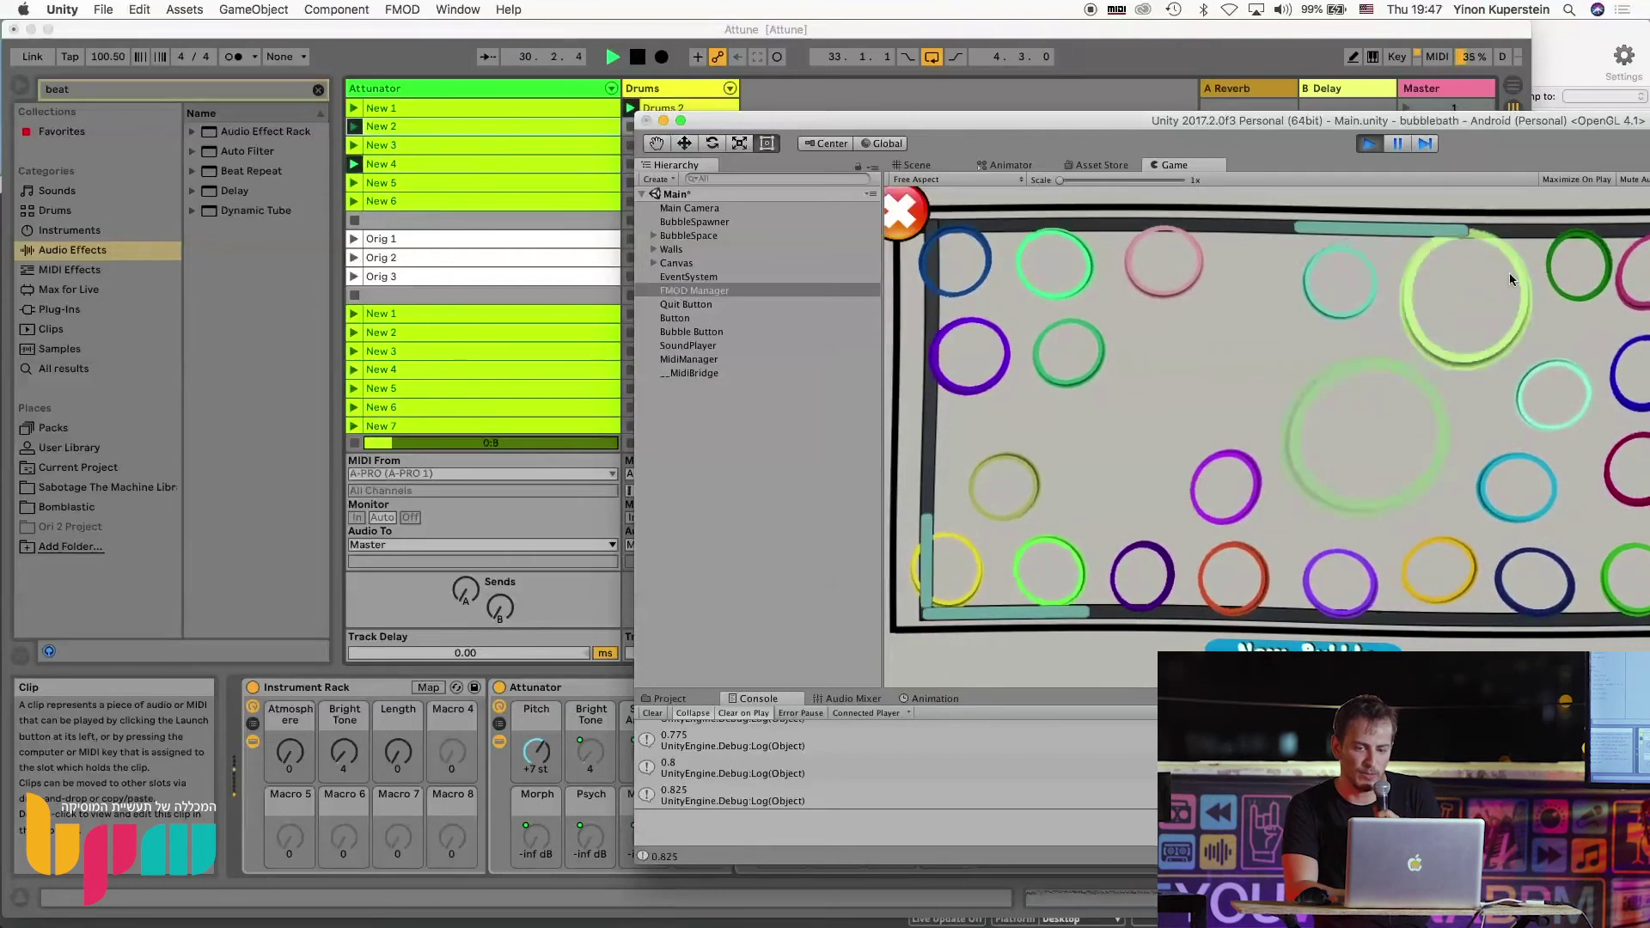
{"action": "left_click", "coordinate": [1570, 260]}
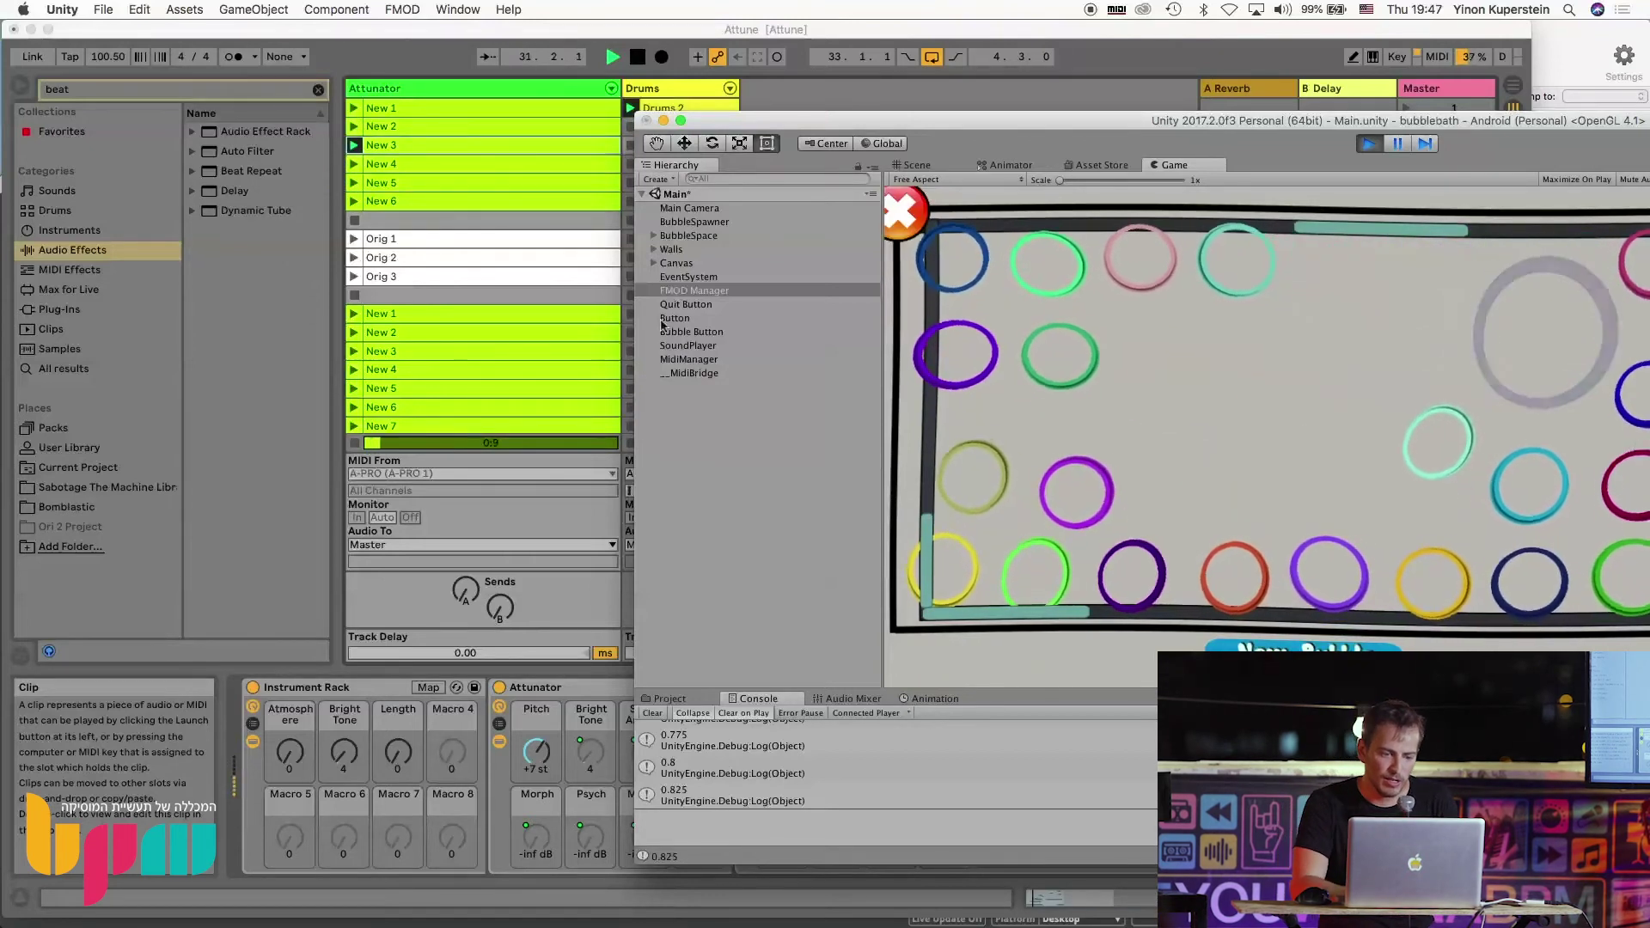
In Ableton Live, raise the Instrument Rack's Length macro to 108
{"action": "left_click", "coordinate": [412, 582]}
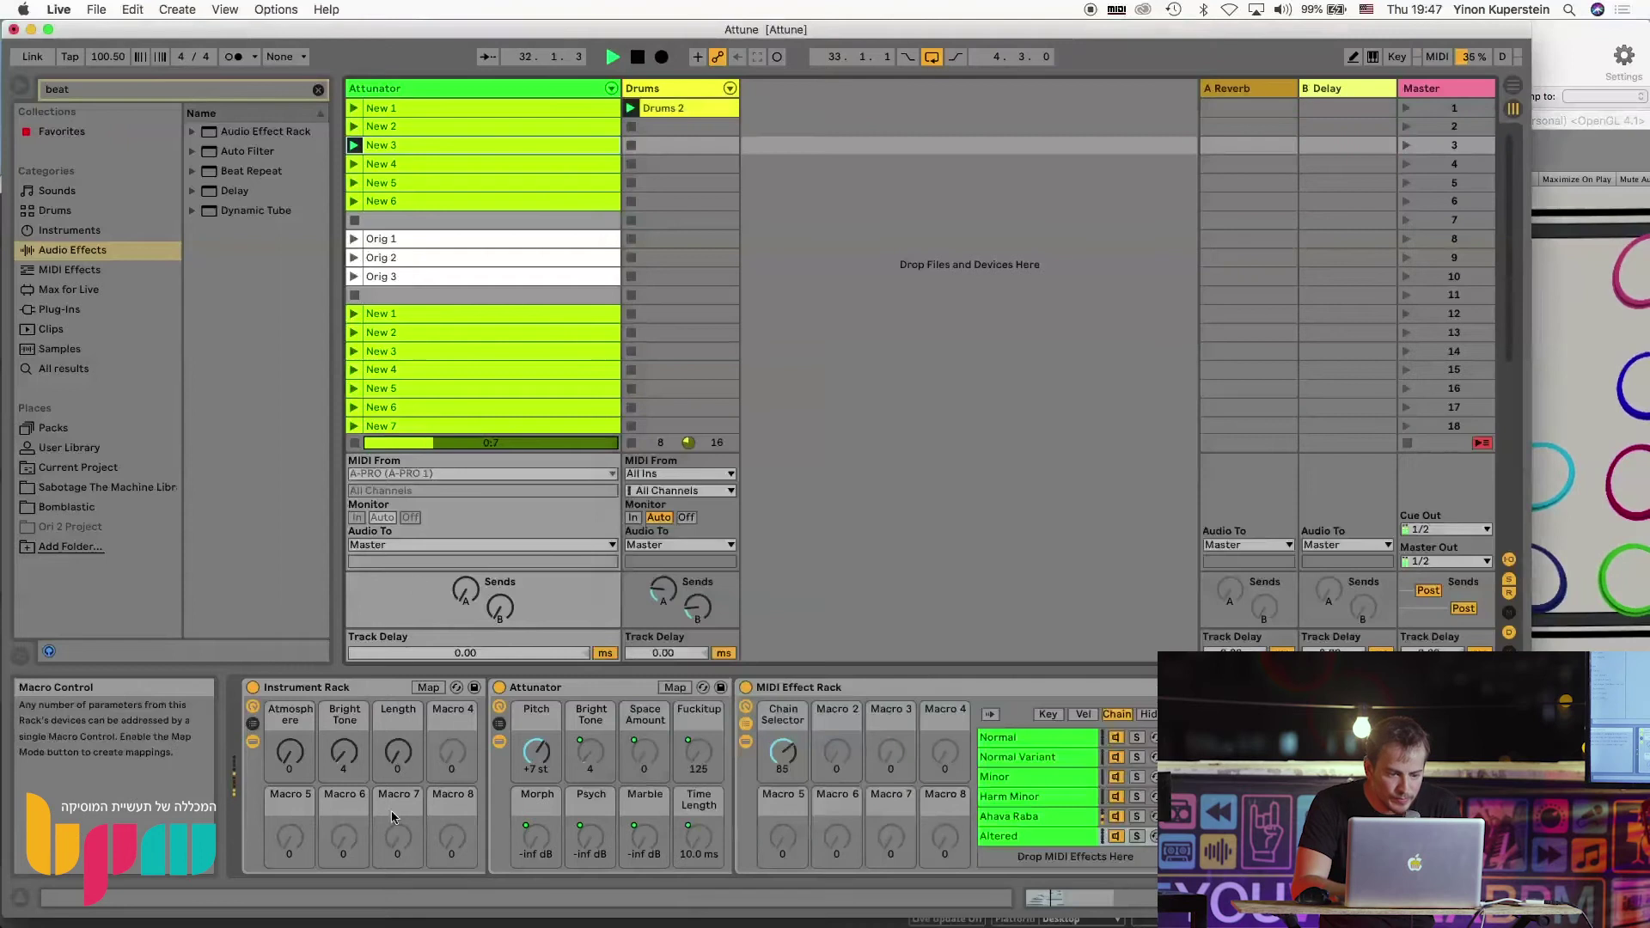
{"action": "left_click_drag", "start_coordinate": [392, 761], "coordinate": [393, 761]}
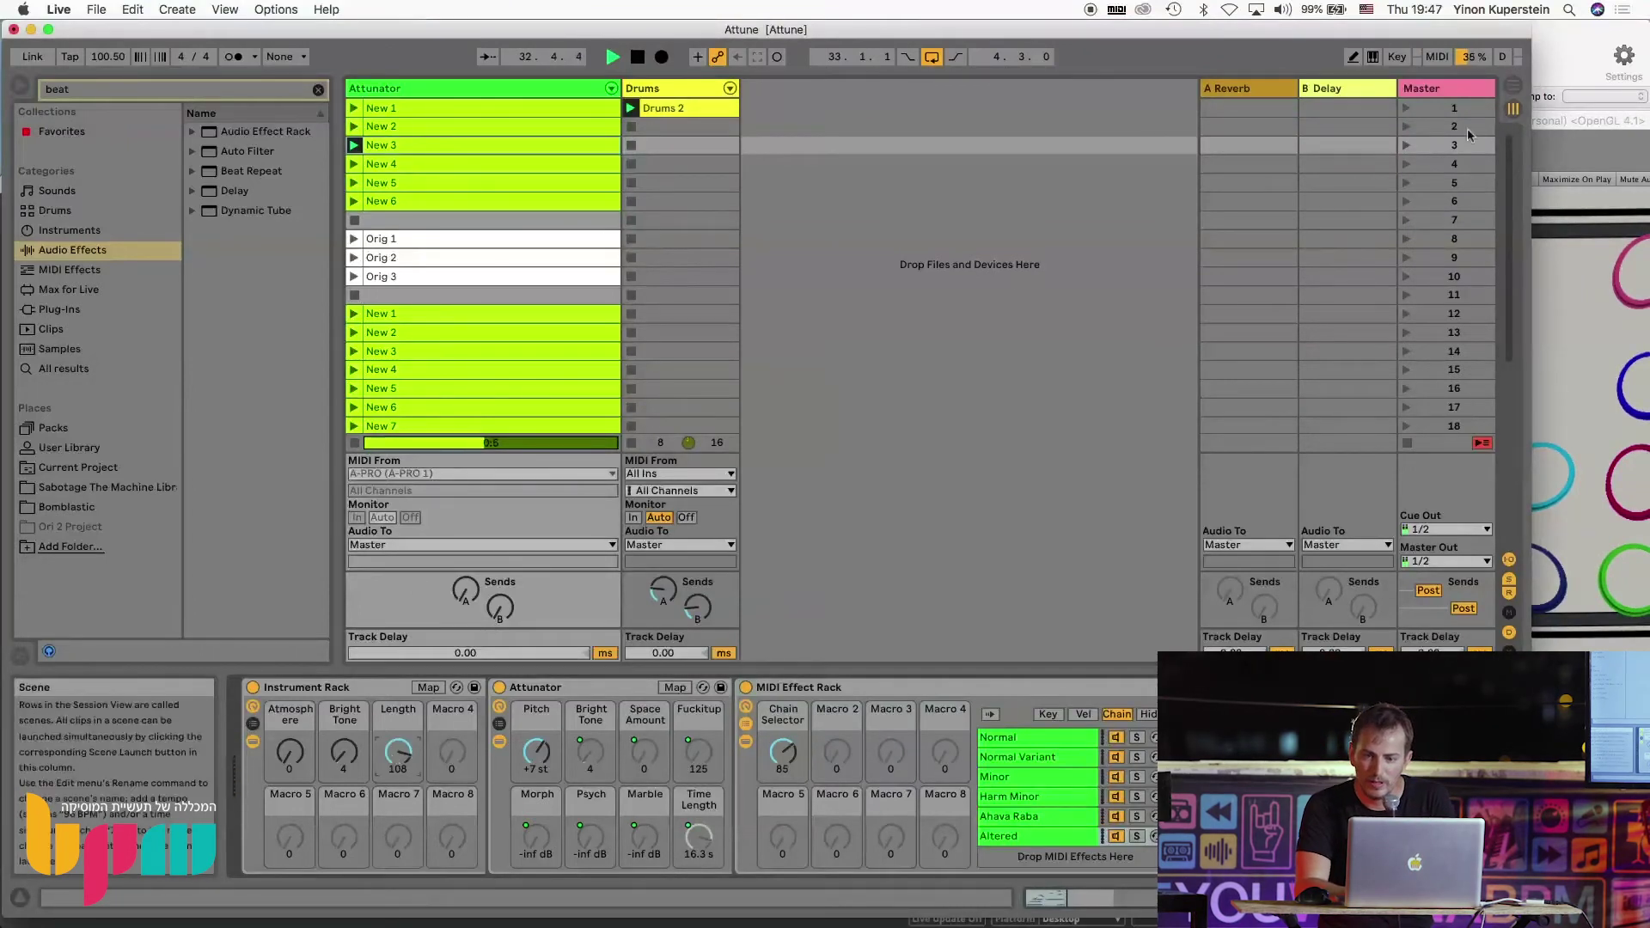
Switch back to Unity, pop another bubble with the longer note length, and end the running game
{"action": "left_click", "coordinate": [1538, 126]}
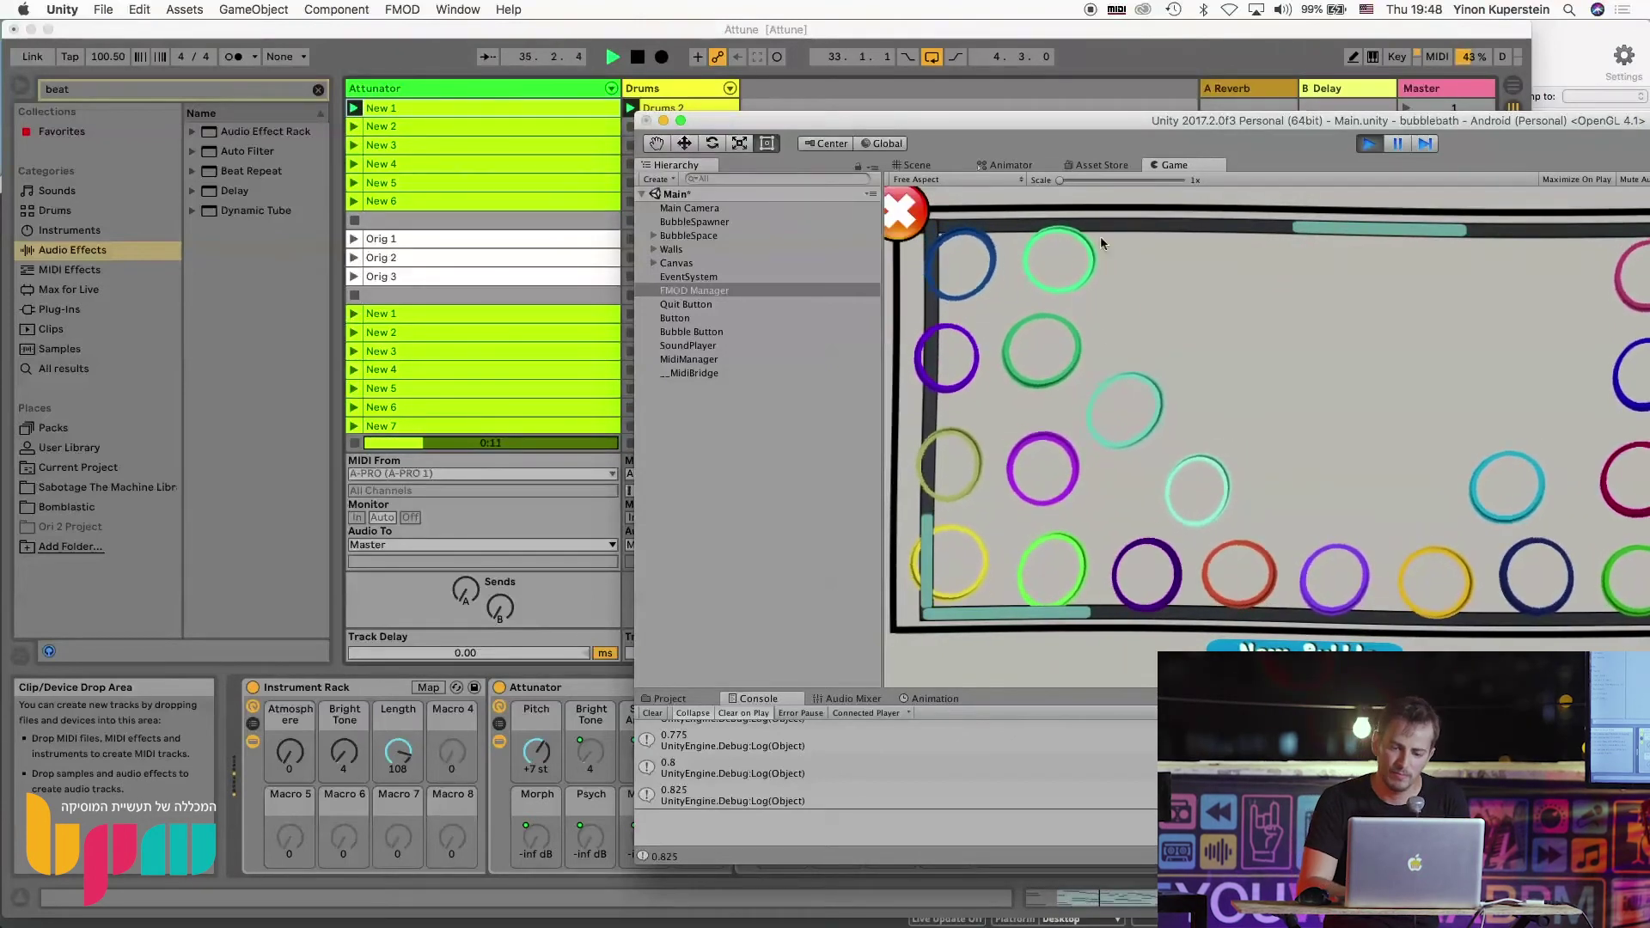
{"action": "left_click", "coordinate": [1058, 542]}
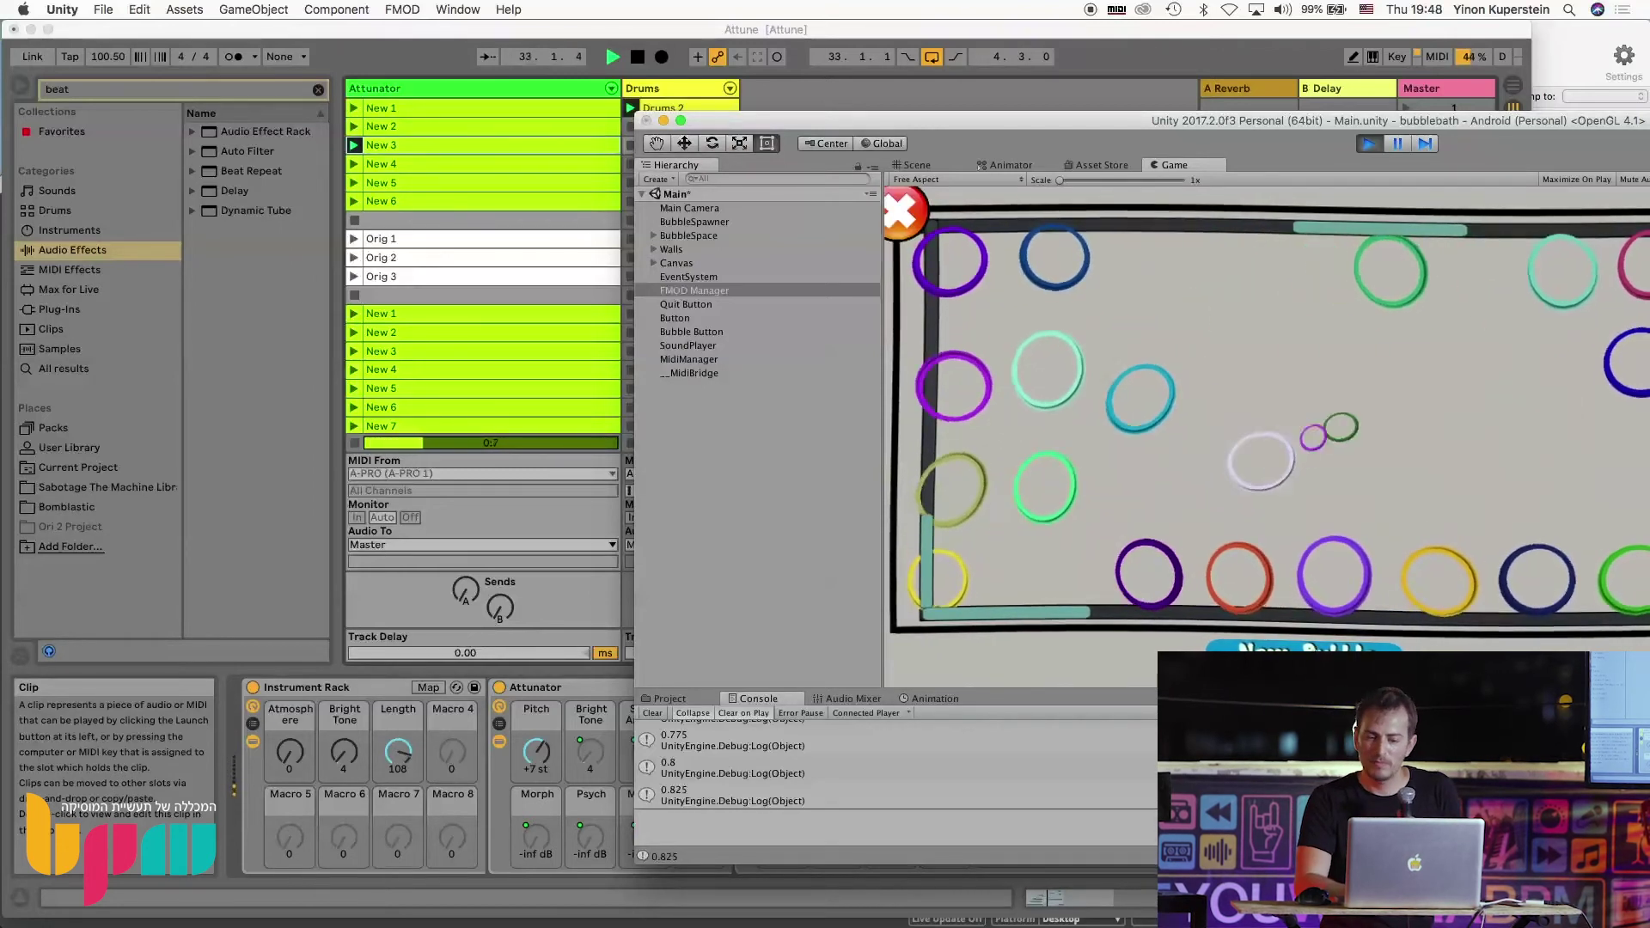
{"action": "left_click", "coordinate": [1368, 144]}
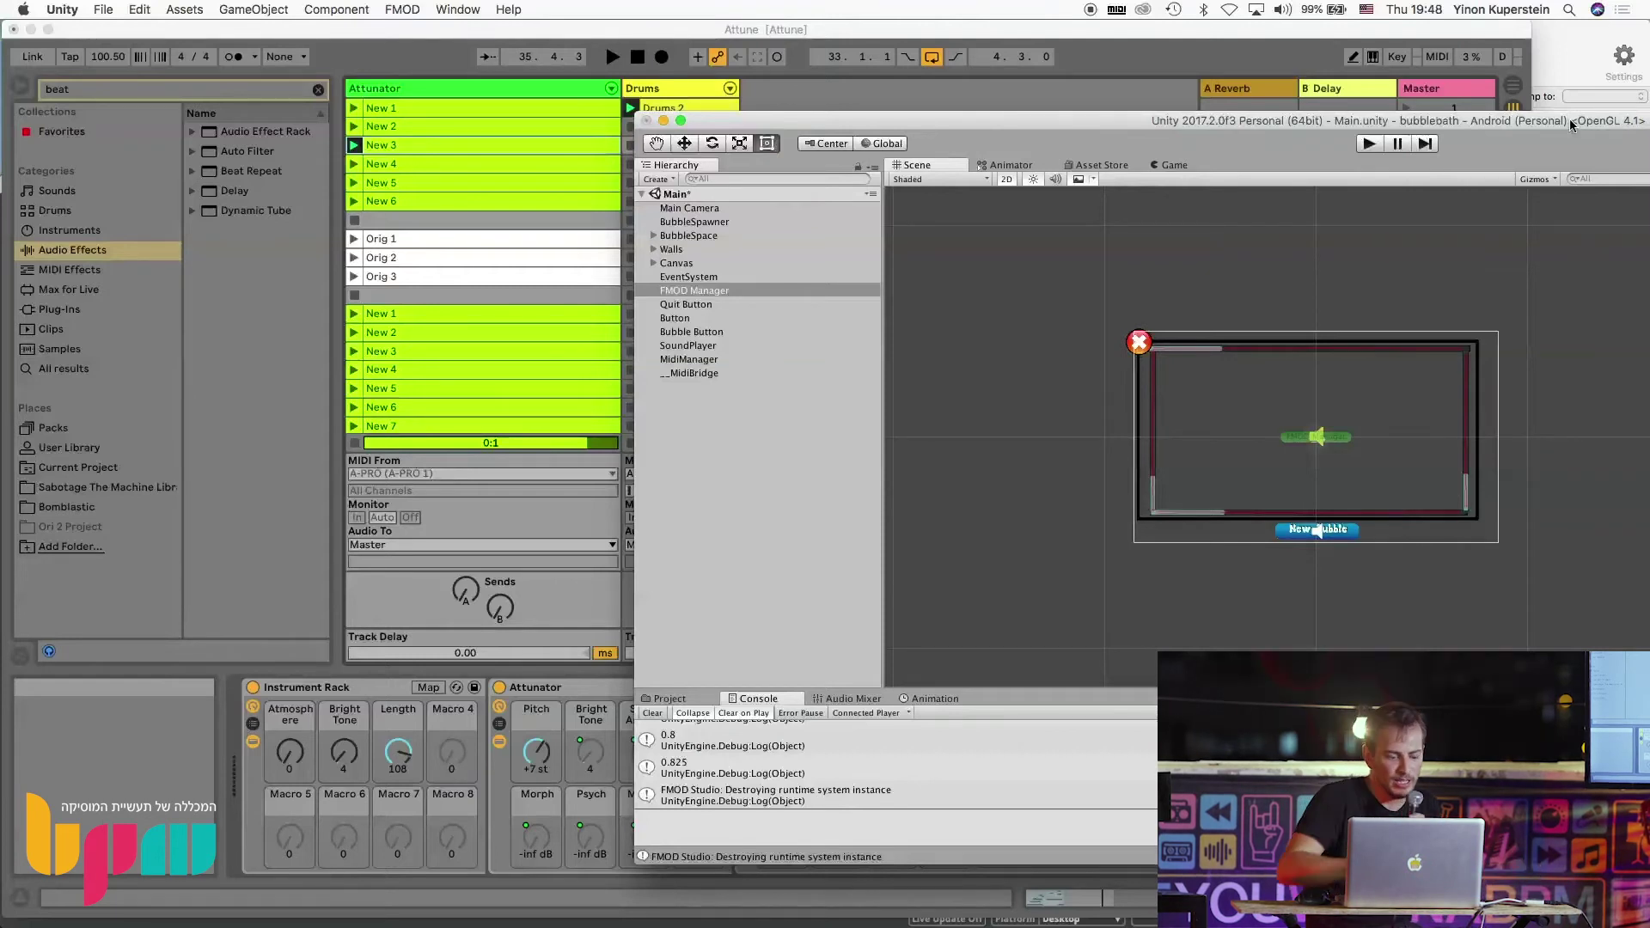
Look through the TankHealth.cs script in Visual Studio, and return to Ableton Live's Attune set
{"action": "key", "text": "super+Tab"}
{"action": "key", "text": "super+Tab"}
{"action": "key", "text": "super+Tab"}
{"action": "key", "text": "super+Tab"}
{"action": "key", "text": "super+Tab"}
{"action": "key", "text": "super+Tab"}
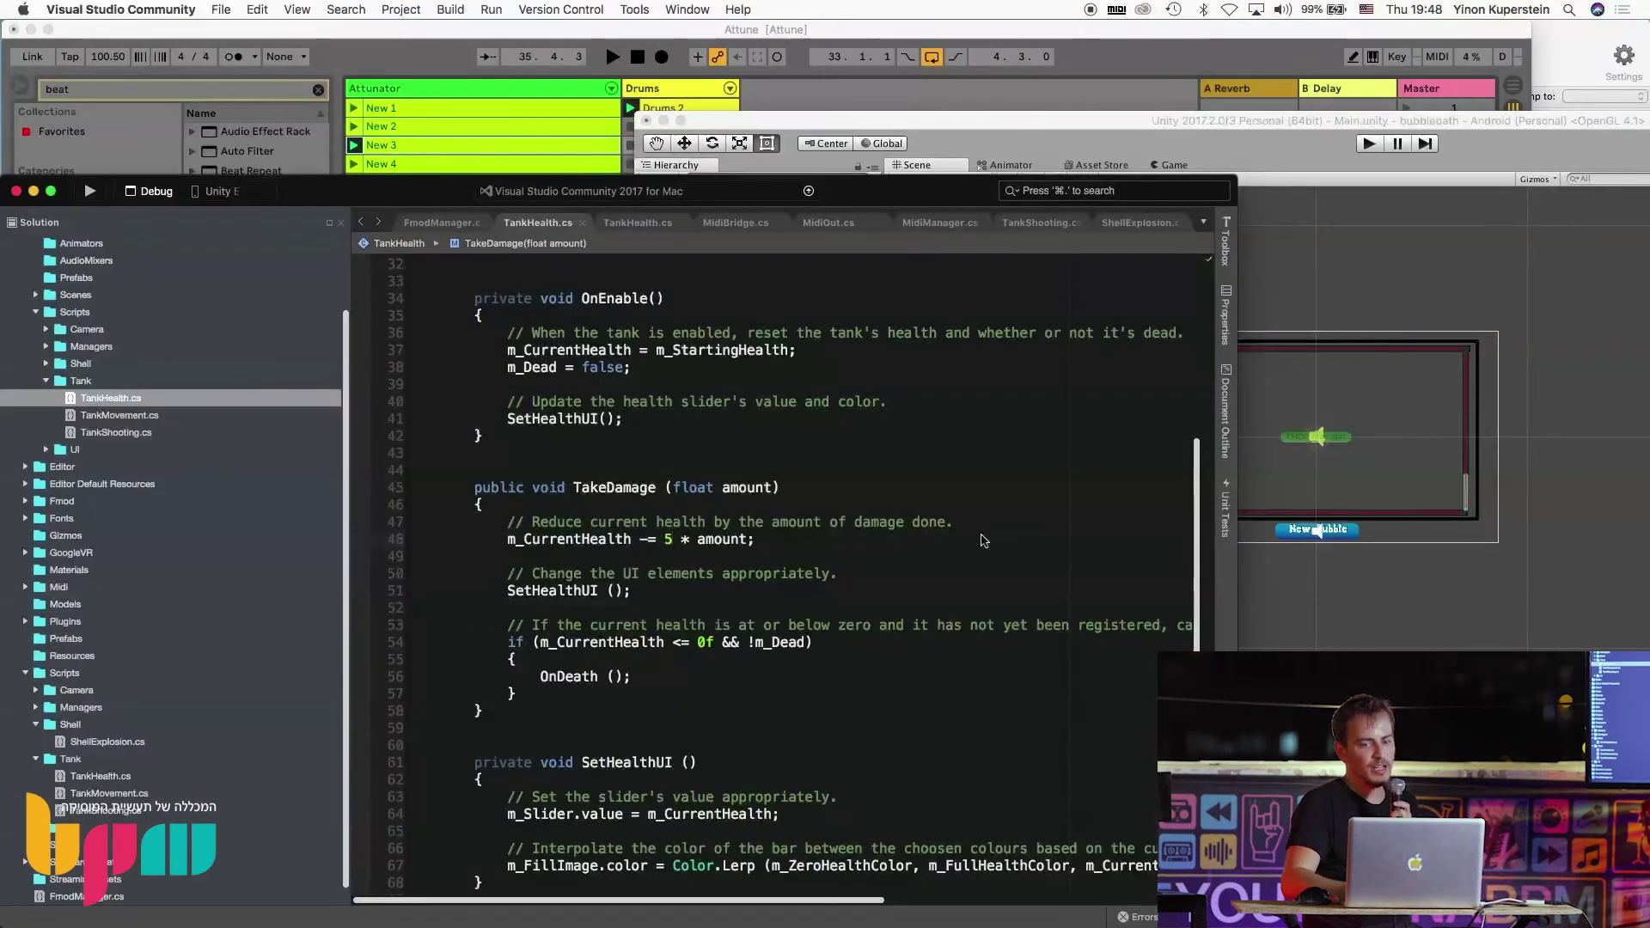
{"action": "right_click", "coordinate": [984, 539]}
{"action": "scroll", "coordinate": [982, 516], "scroll_direction": "up", "scroll_amount": 1}
{"action": "scroll", "coordinate": [983, 507], "scroll_direction": "down", "scroll_amount": 8}
{"action": "scroll", "coordinate": [983, 503], "scroll_direction": "up", "scroll_amount": 10}
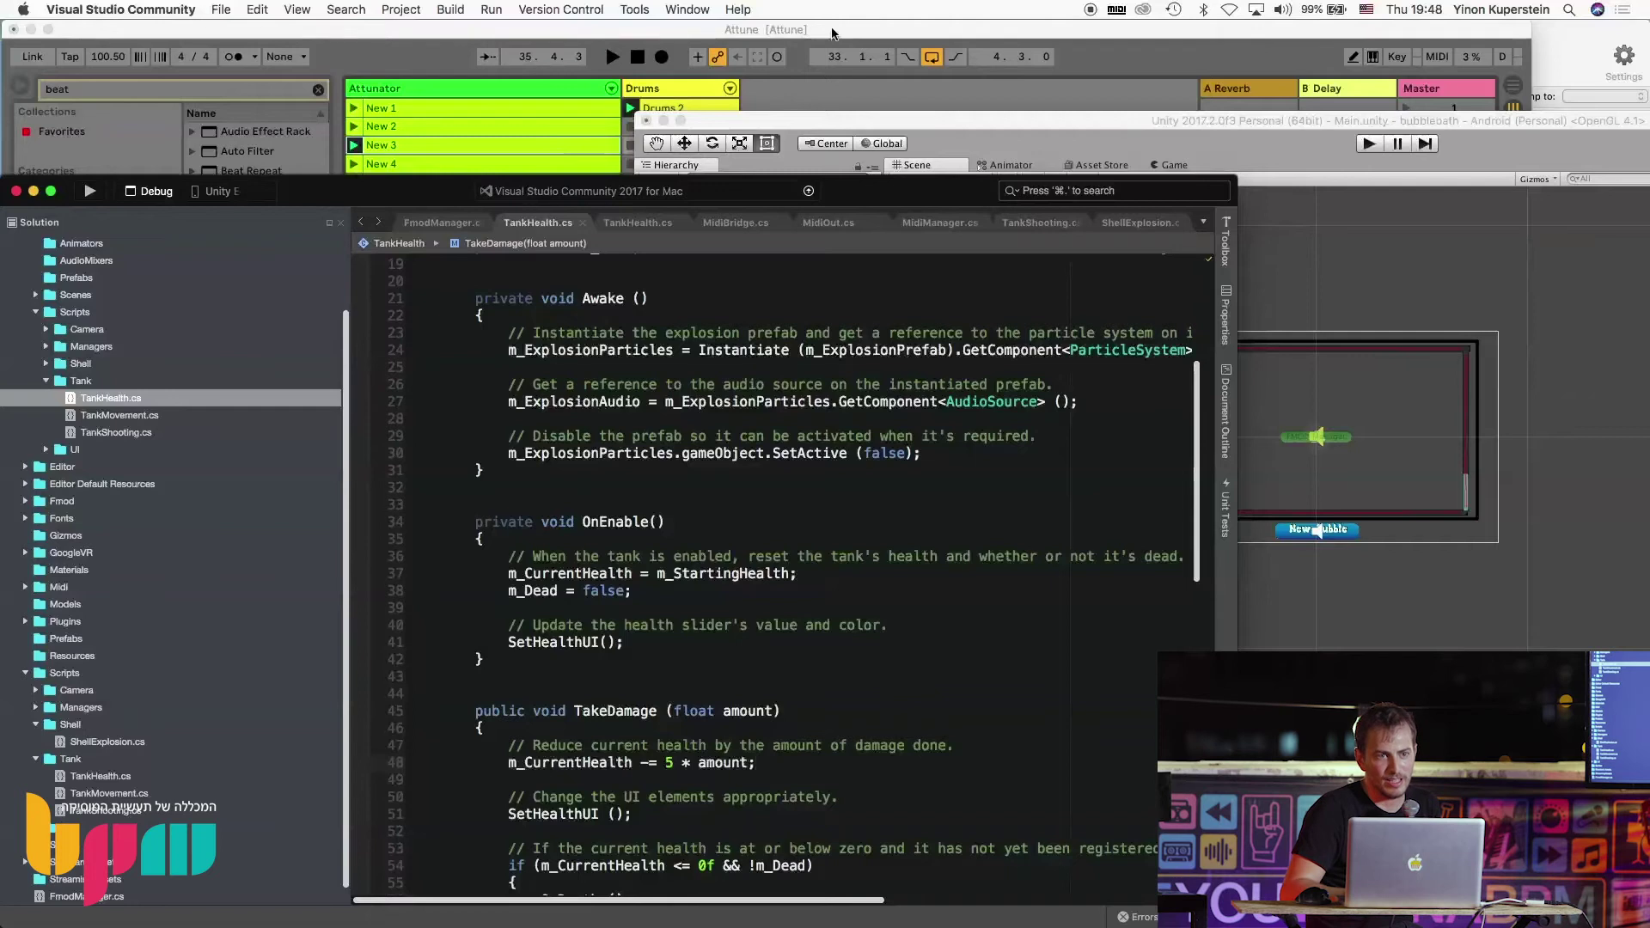
{"action": "left_click", "coordinate": [831, 33]}
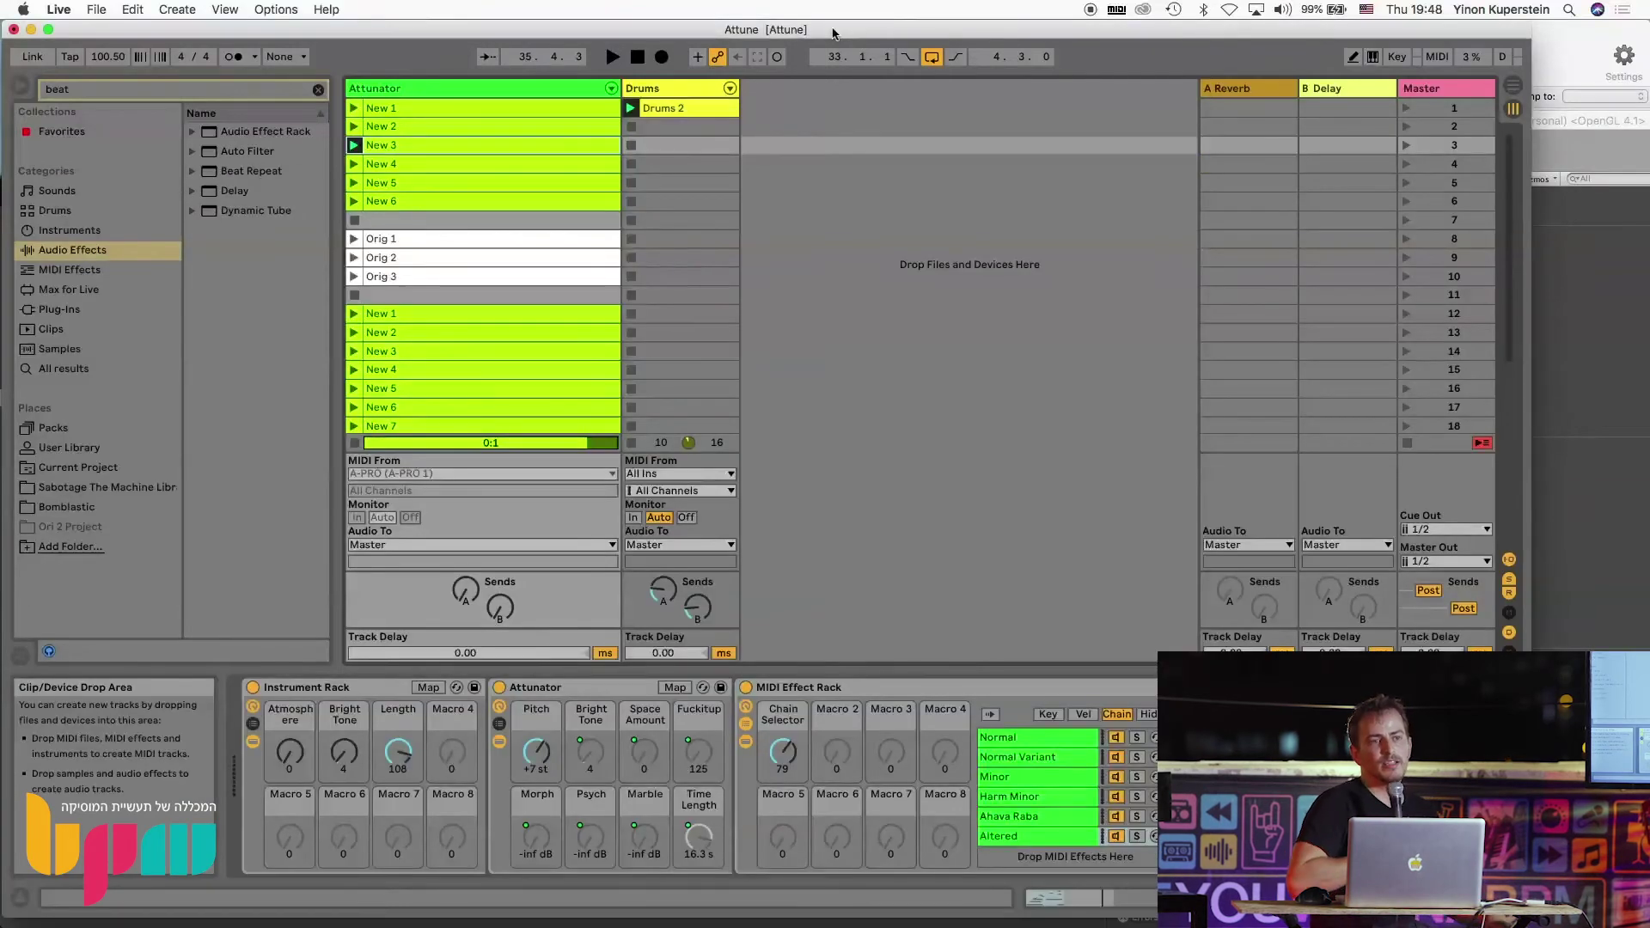